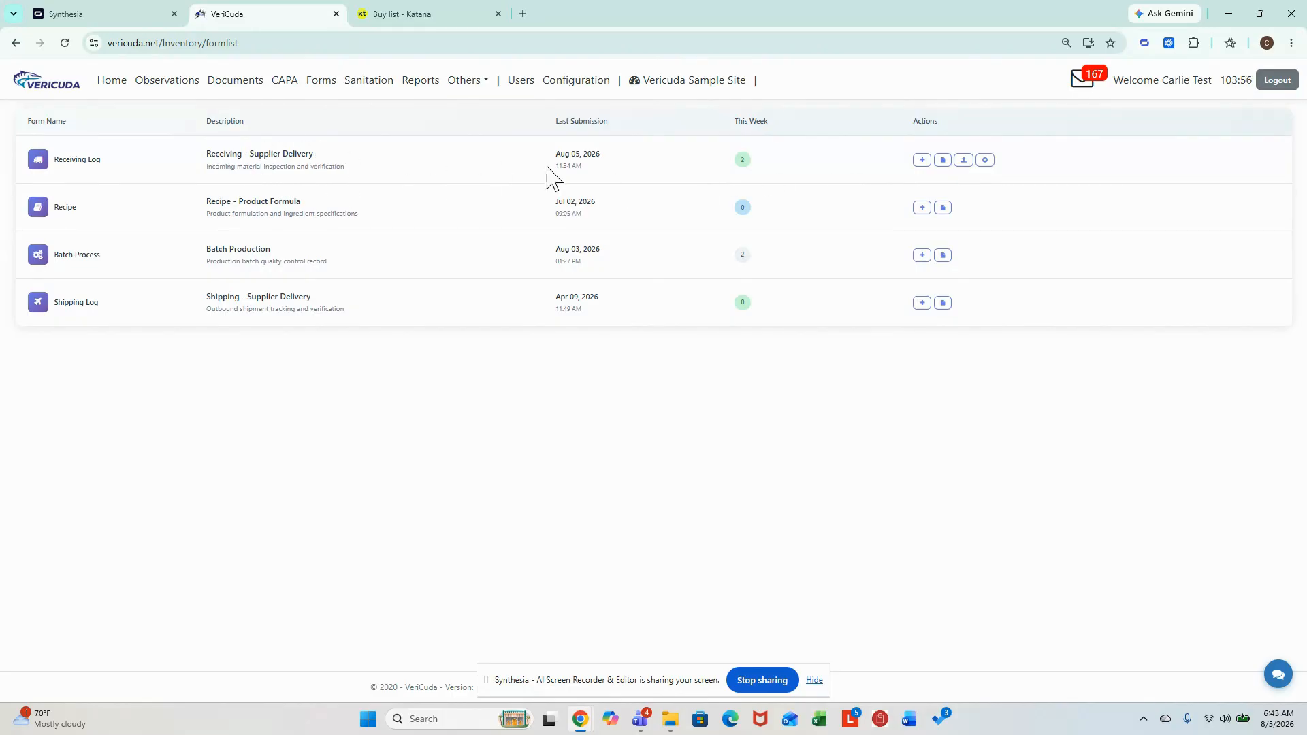
- Start a new purchase order from the Receiving Log and enter its PO number, supplier Carlies Flour and location Main location
{"action": "left_click", "coordinate": [986, 162]}
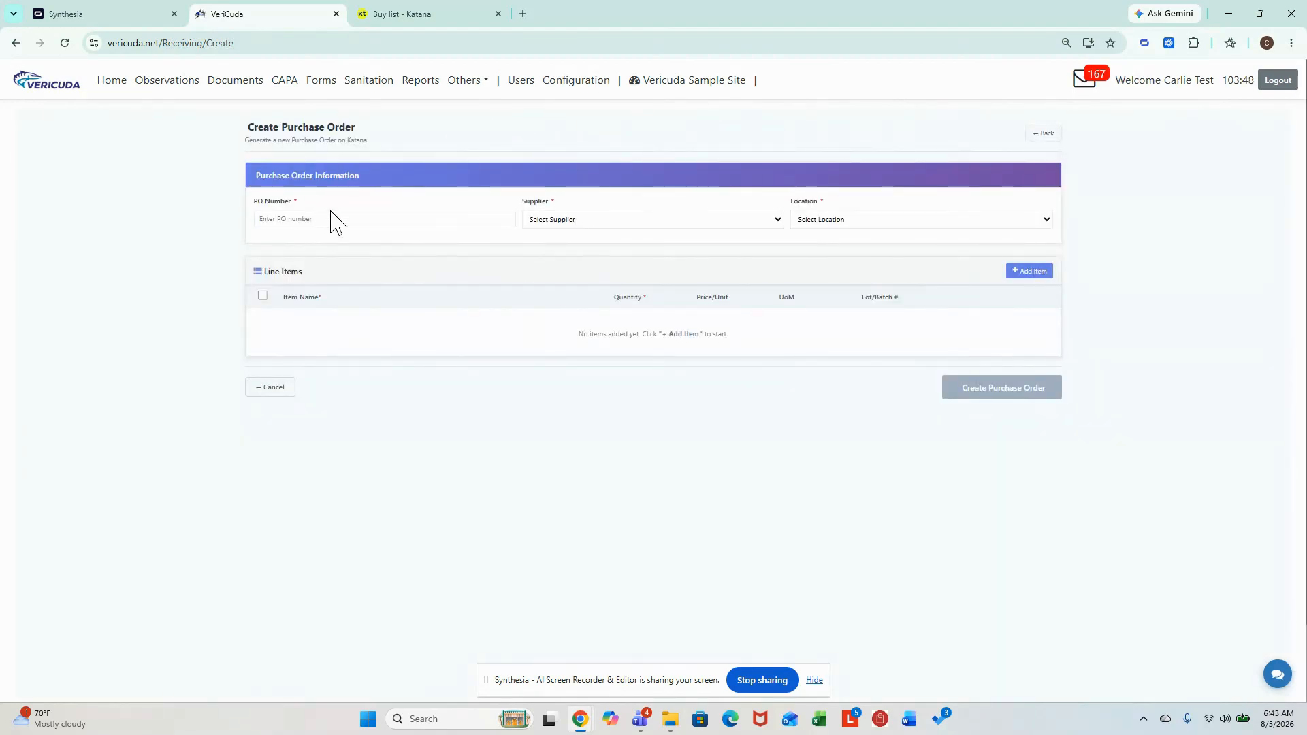
{"action": "left_click", "coordinate": [337, 218]}
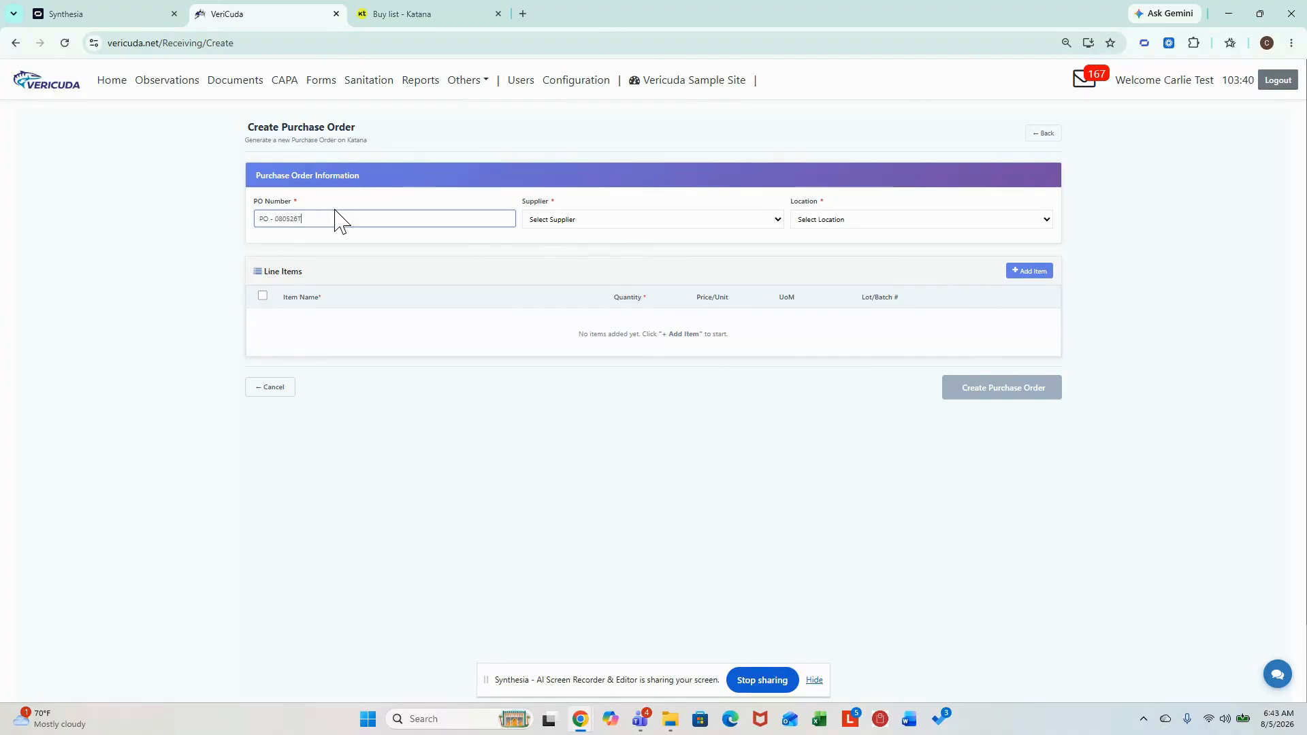
{"action": "left_click", "coordinate": [570, 220]}
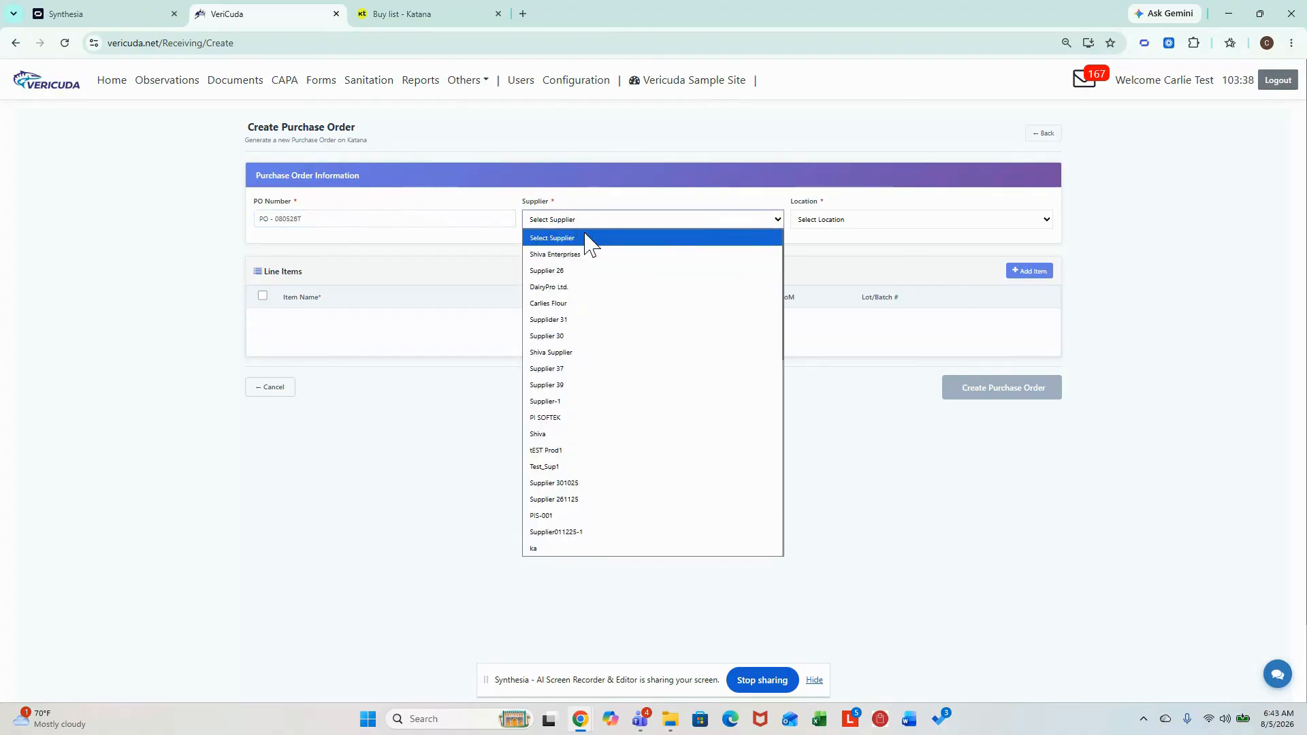
{"action": "left_click", "coordinate": [607, 303]}
{"action": "left_click", "coordinate": [862, 221]}
{"action": "left_click", "coordinate": [869, 252]}
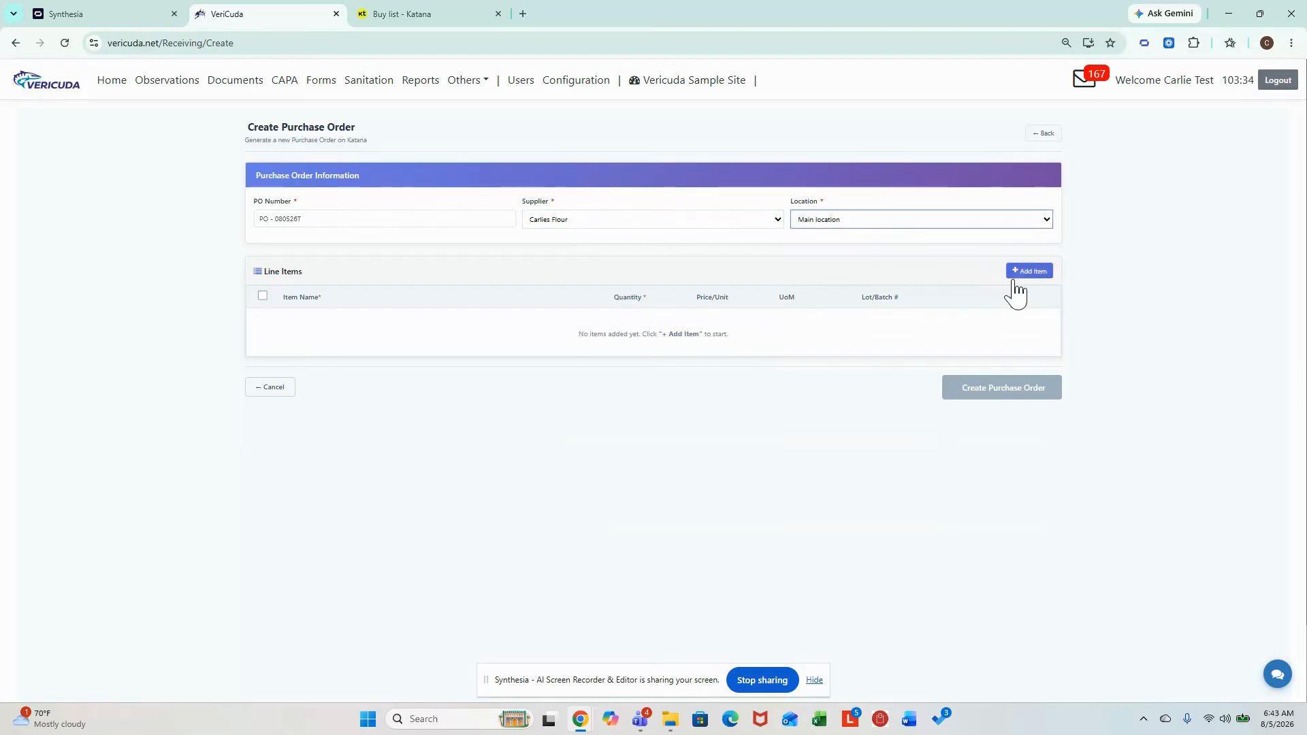
- Add Apple Pie as the first line item of the purchase order with a quantity of 25
{"action": "left_click", "coordinate": [1029, 279]}
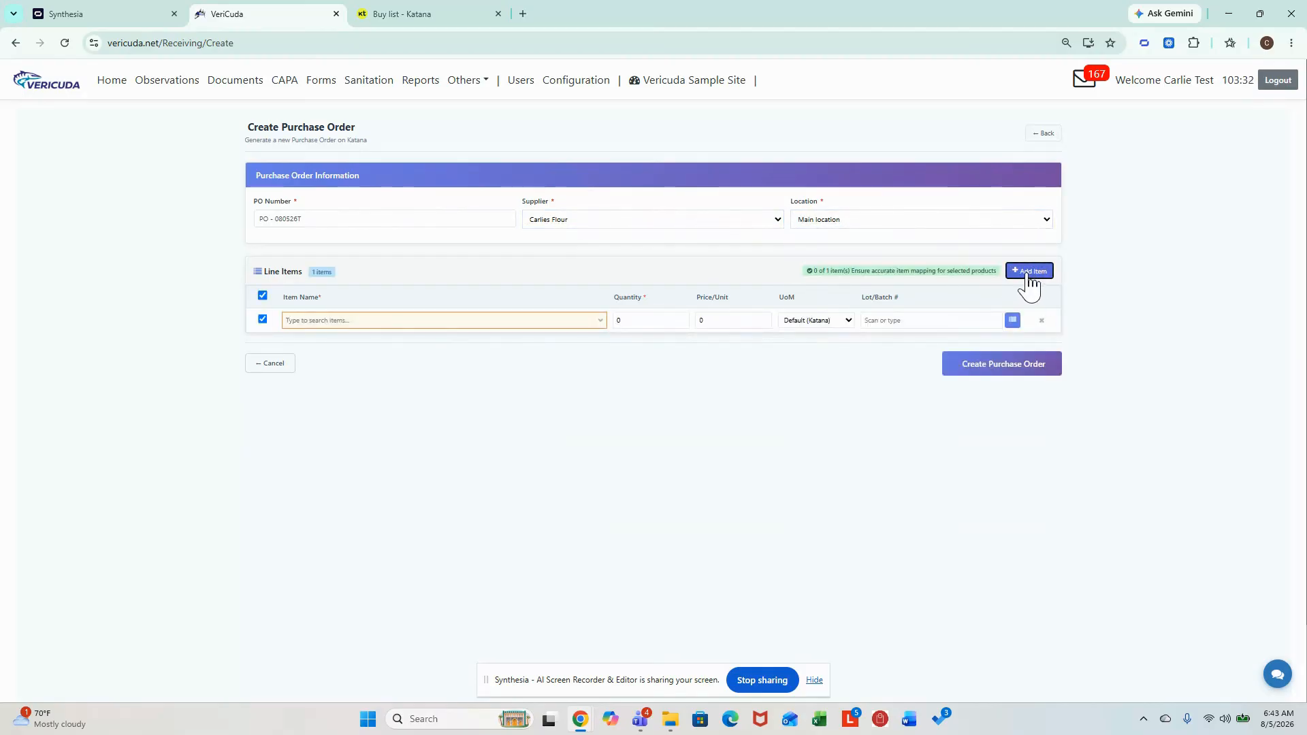
{"action": "left_click", "coordinate": [327, 321]}
{"action": "type", "text": "f"}
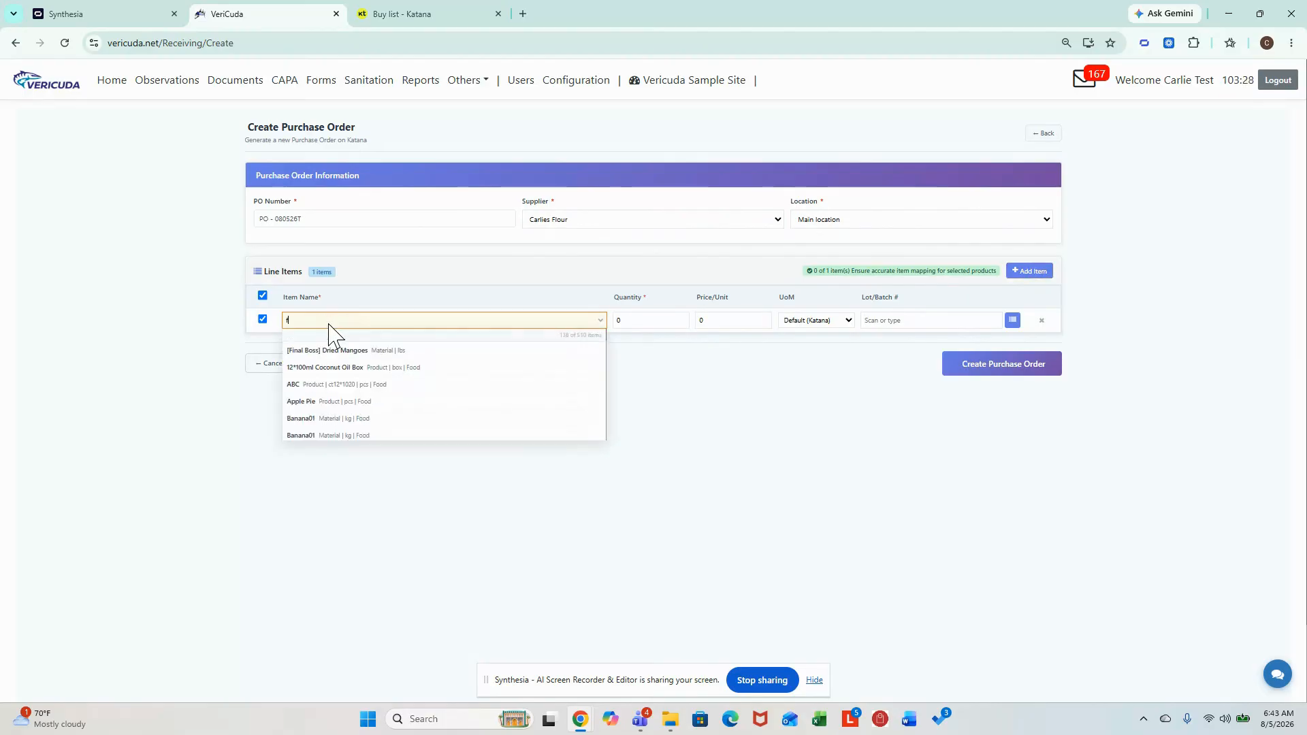
{"action": "left_click", "coordinate": [430, 403]}
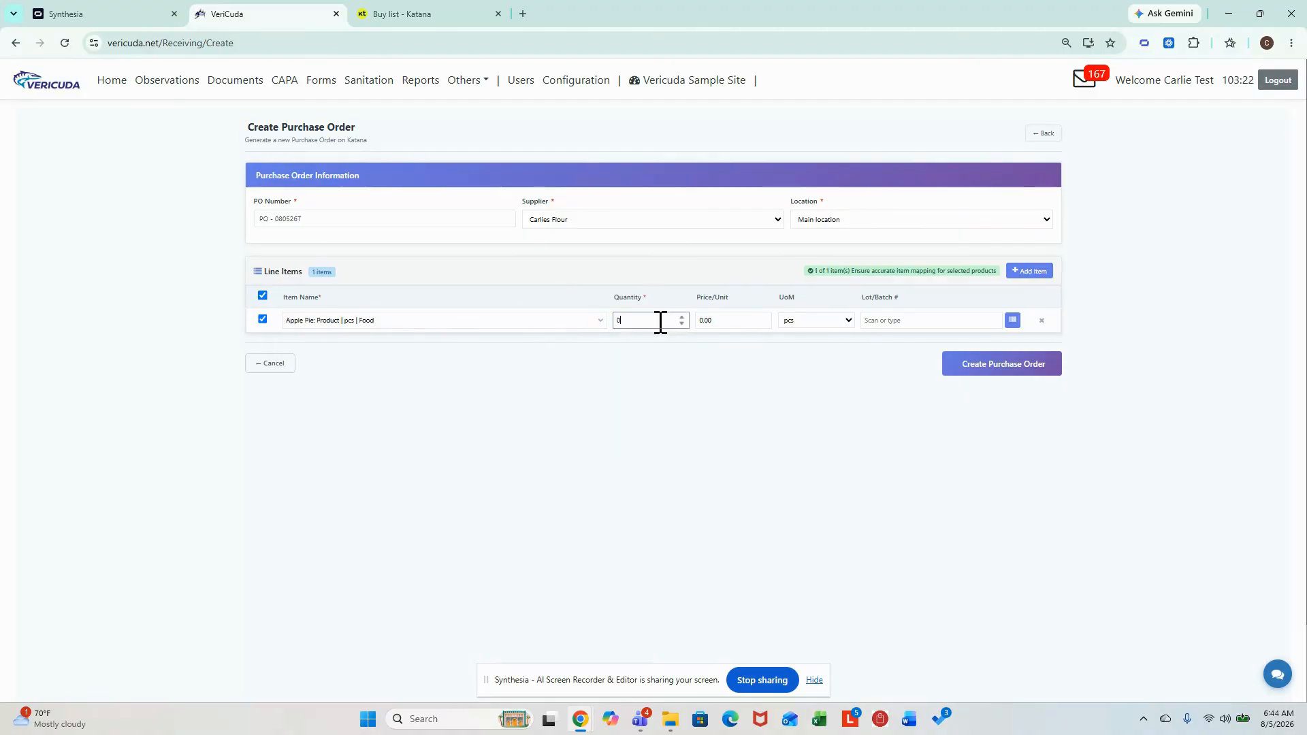
{"action": "left_click", "coordinate": [771, 388]}
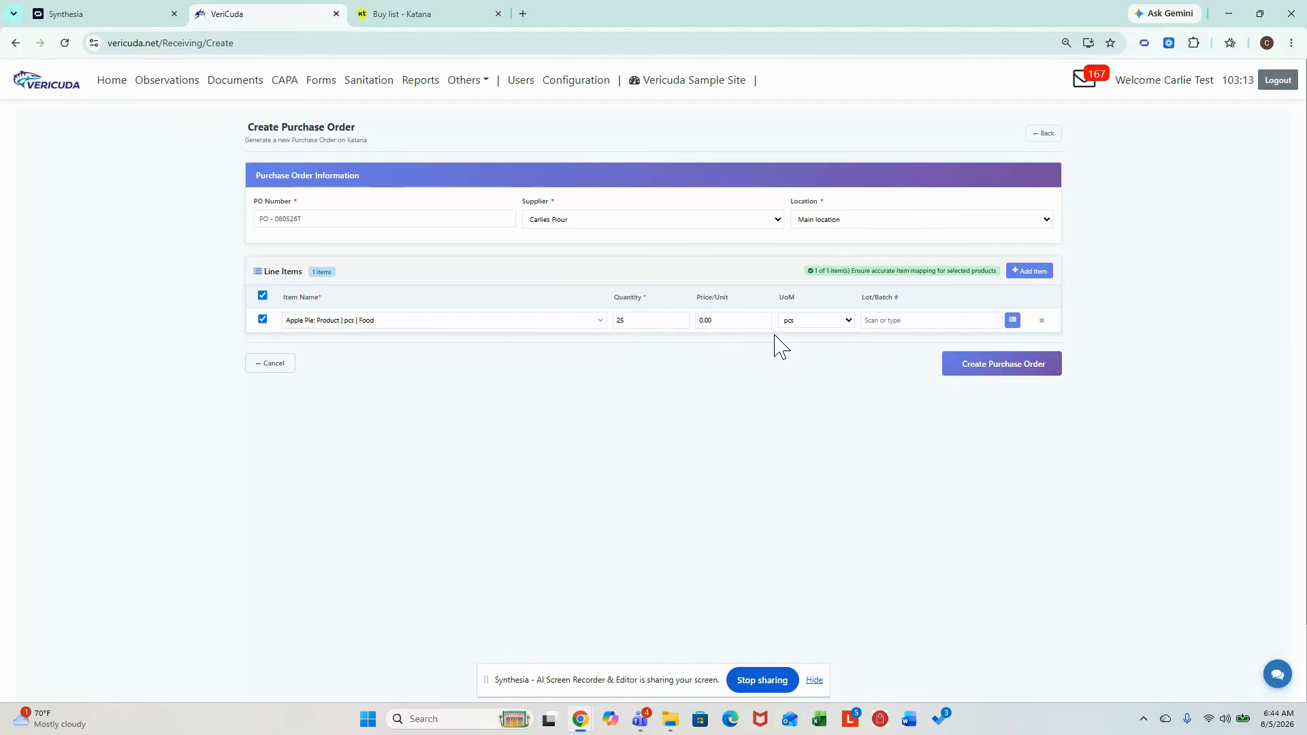
- Add a second line item for Baking Powder with a quantity of 25
{"action": "left_click", "coordinate": [1028, 271]}
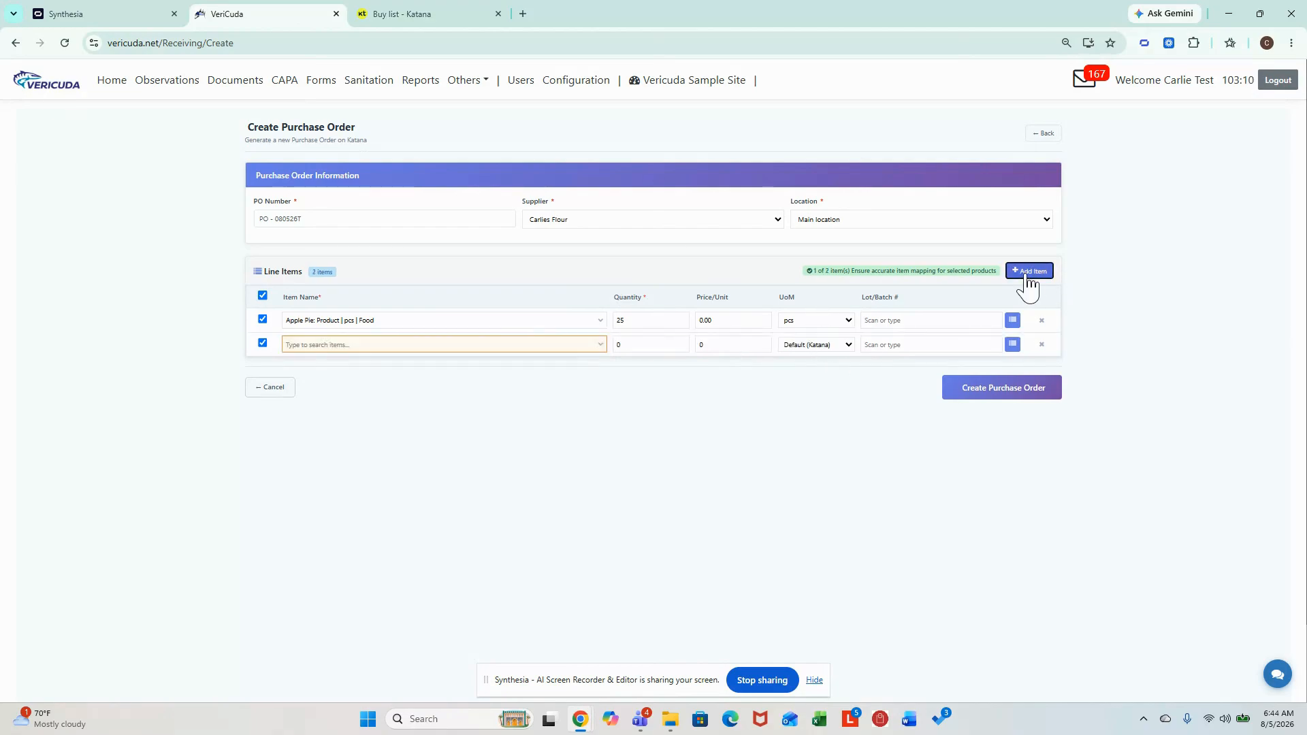
{"action": "left_click", "coordinate": [451, 348]}
{"action": "type", "text": "ba"}
{"action": "left_click", "coordinate": [434, 416]}
{"action": "left_click", "coordinate": [674, 349]}
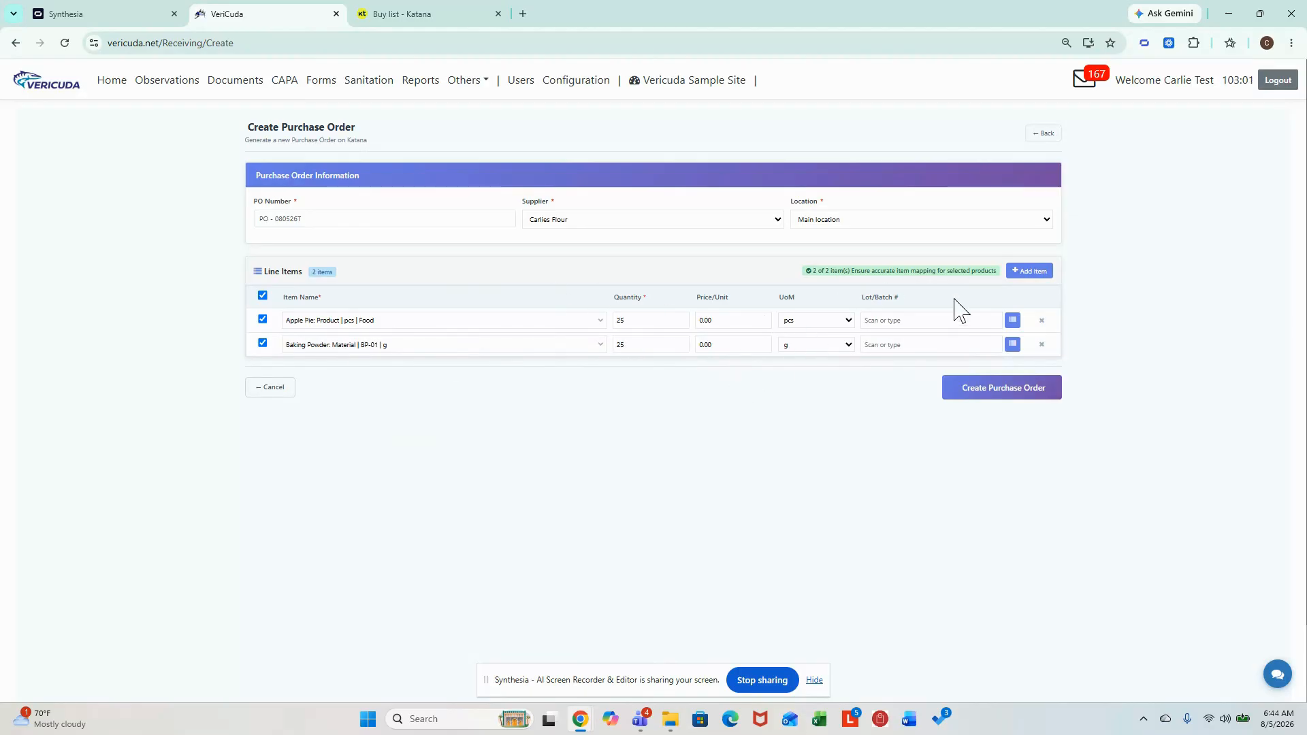
- Add a third line item for Coconut Oil with a quantity of 25 and submit the purchase order
{"action": "left_click", "coordinate": [1031, 271]}
{"action": "left_click", "coordinate": [416, 369]}
{"action": "scroll", "coordinate": [414, 414], "scroll_direction": "down", "scroll_amount": 5}
{"action": "scroll", "coordinate": [416, 423], "scroll_direction": "up", "scroll_amount": 2}
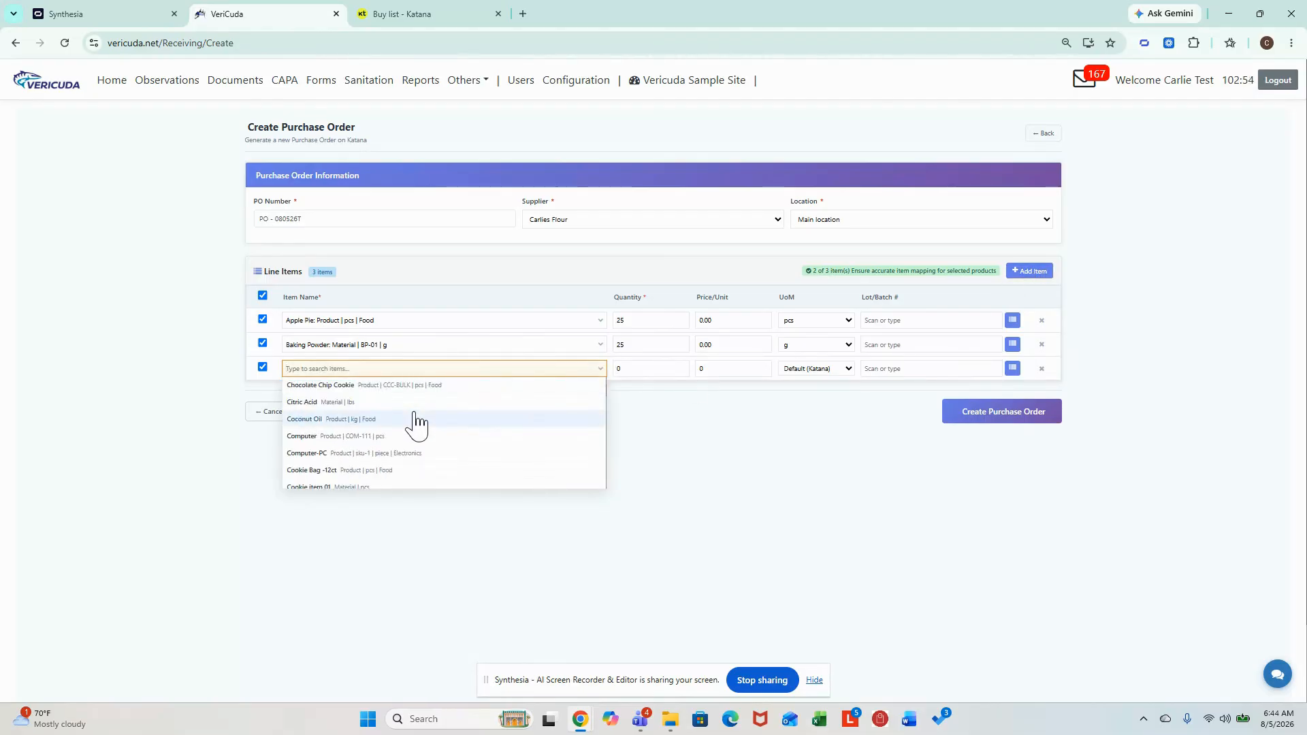
{"action": "left_click", "coordinate": [373, 433]}
{"action": "left_click", "coordinate": [643, 367]}
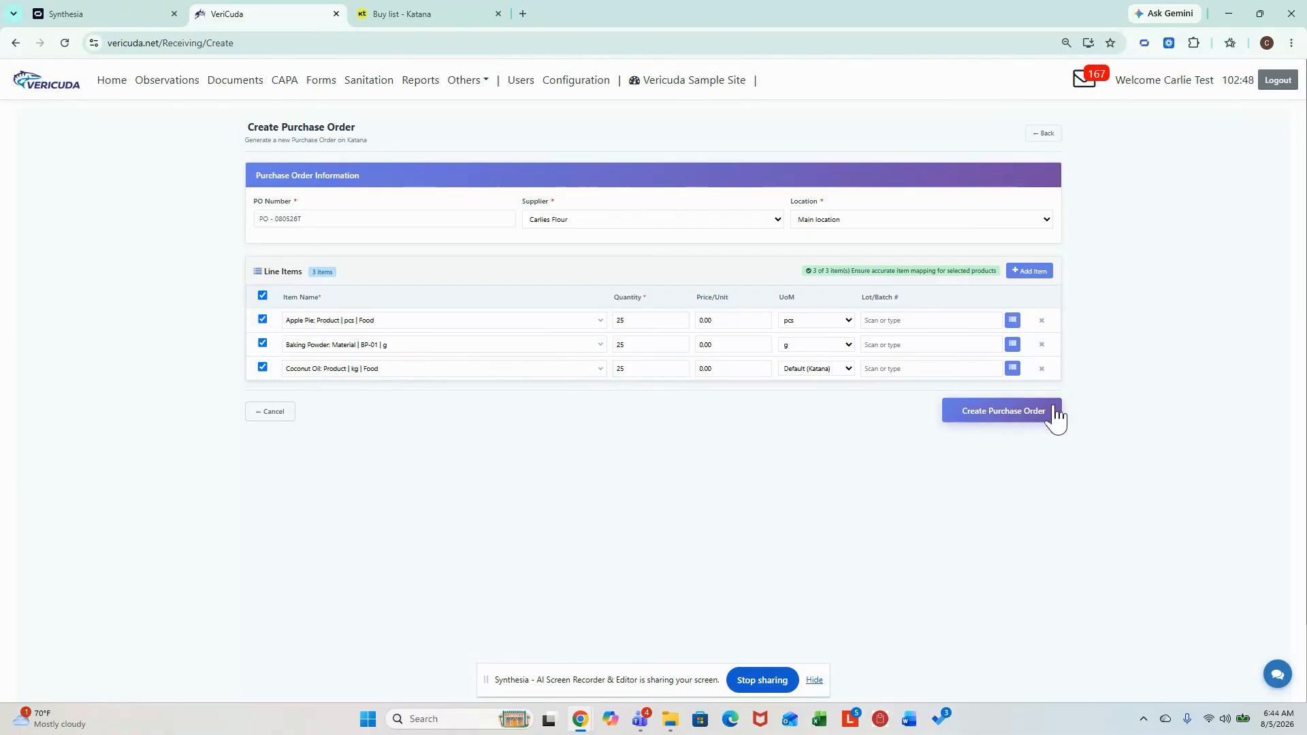
{"action": "left_click", "coordinate": [1010, 420]}
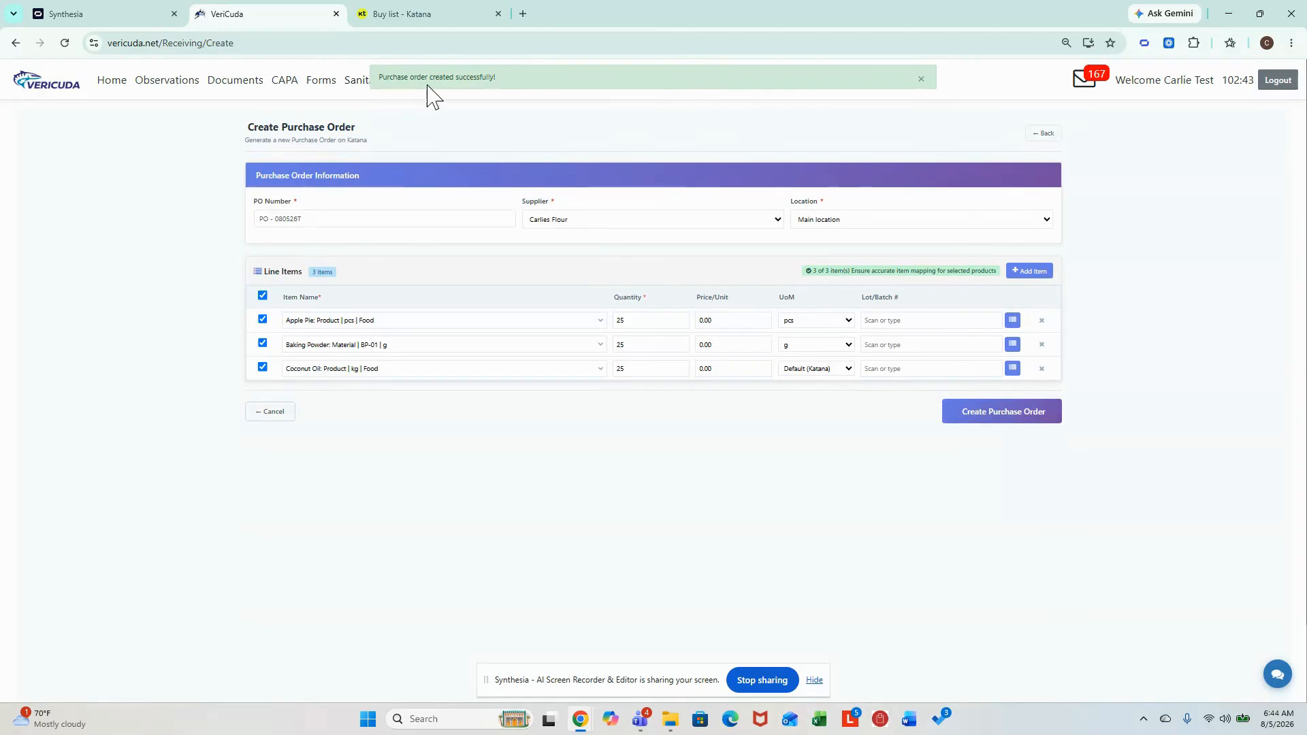
- Switch to Katana and filter the open purchase orders by supplier "carlie" to check for the new order
{"action": "left_click", "coordinate": [442, 14]}
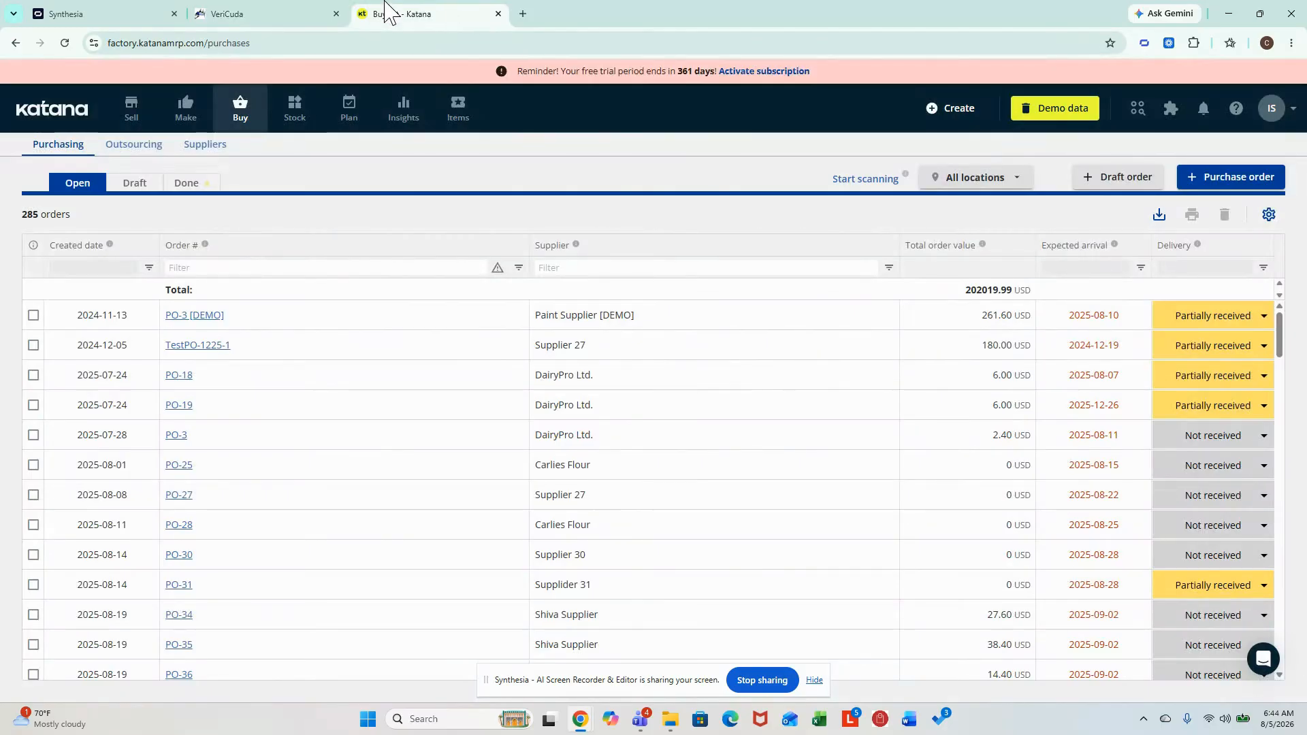
{"action": "left_click", "coordinate": [242, 111]}
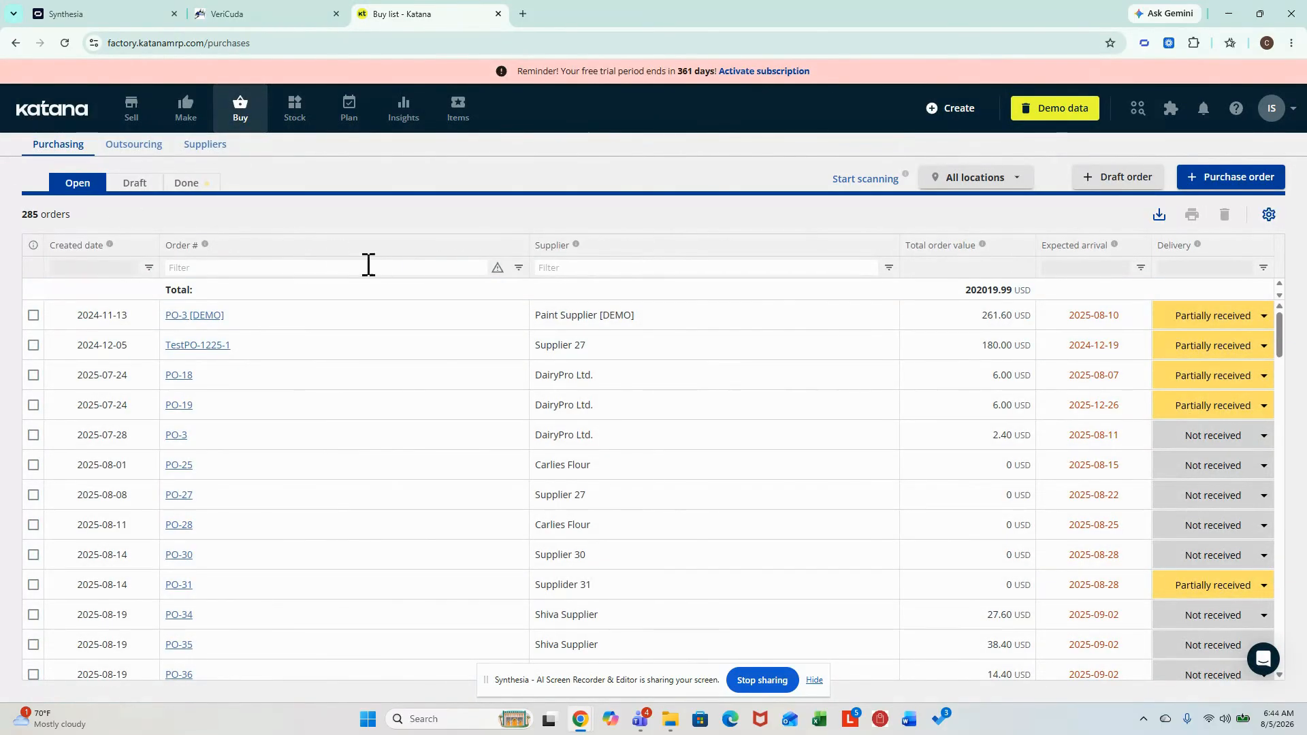
{"action": "left_click", "coordinate": [610, 267]}
{"action": "type", "text": "carlie"}
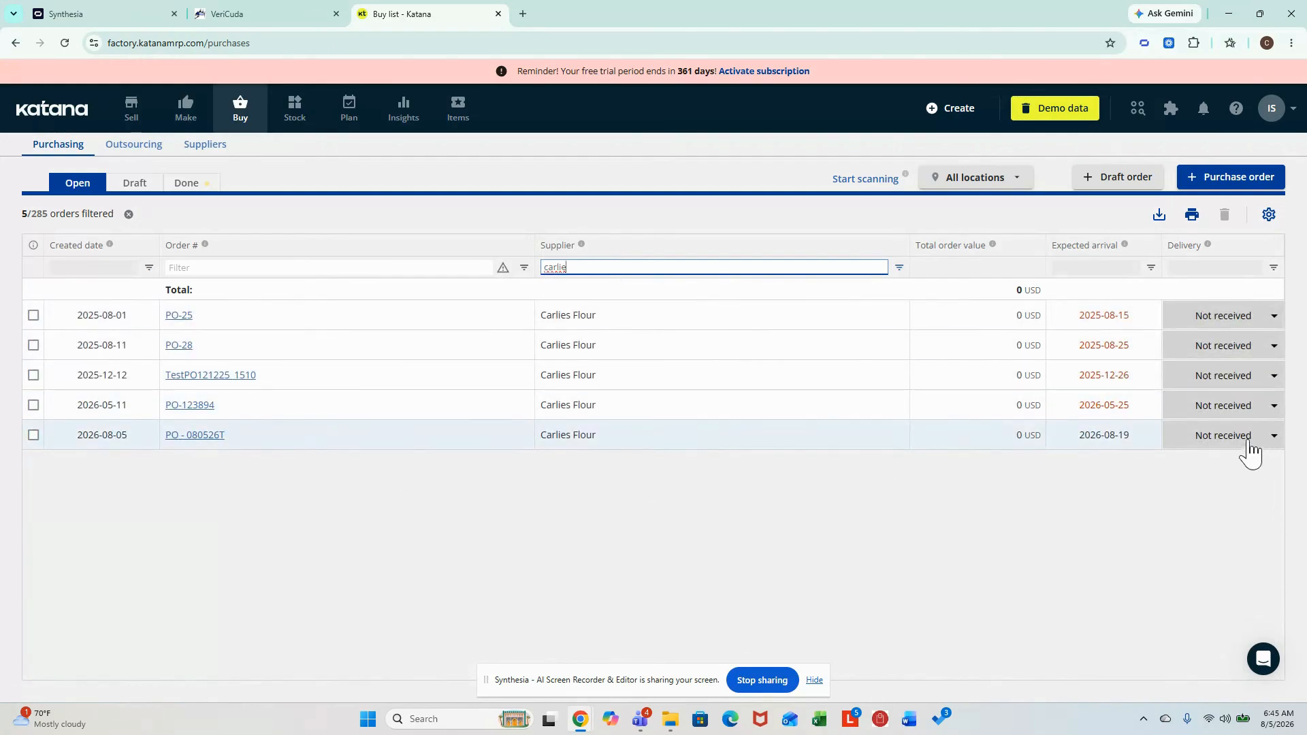
- Switch back to VeriCuda, leave the purchase order form and start a new Receiving Log entry
{"action": "left_click", "coordinate": [279, 15]}
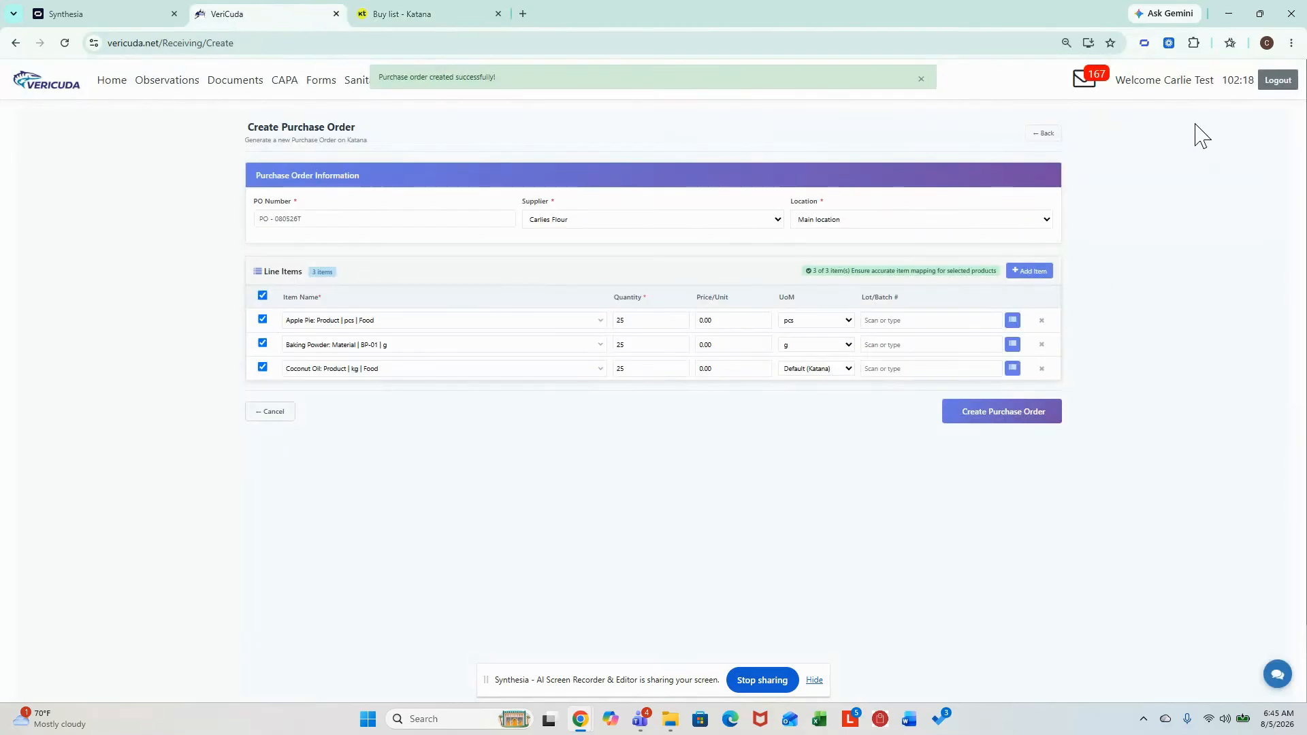
{"action": "left_click", "coordinate": [1048, 135]}
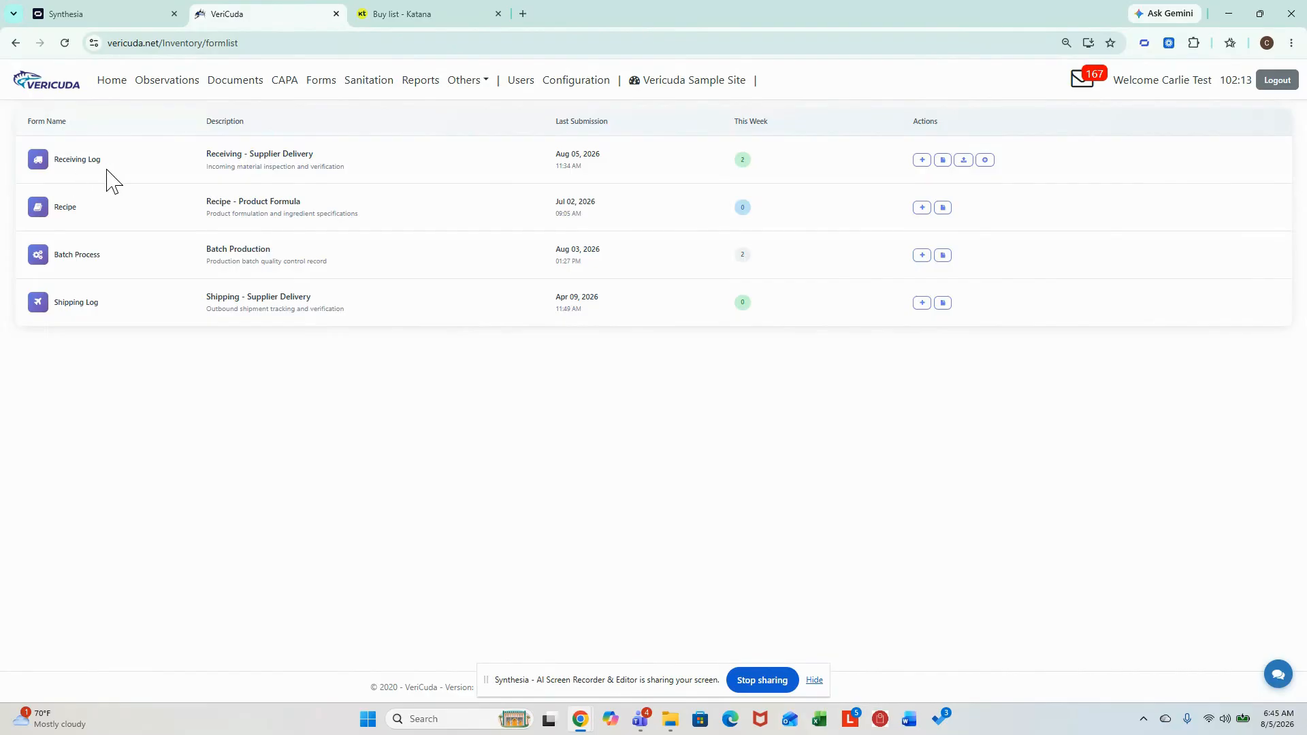
{"action": "left_click", "coordinate": [922, 161]}
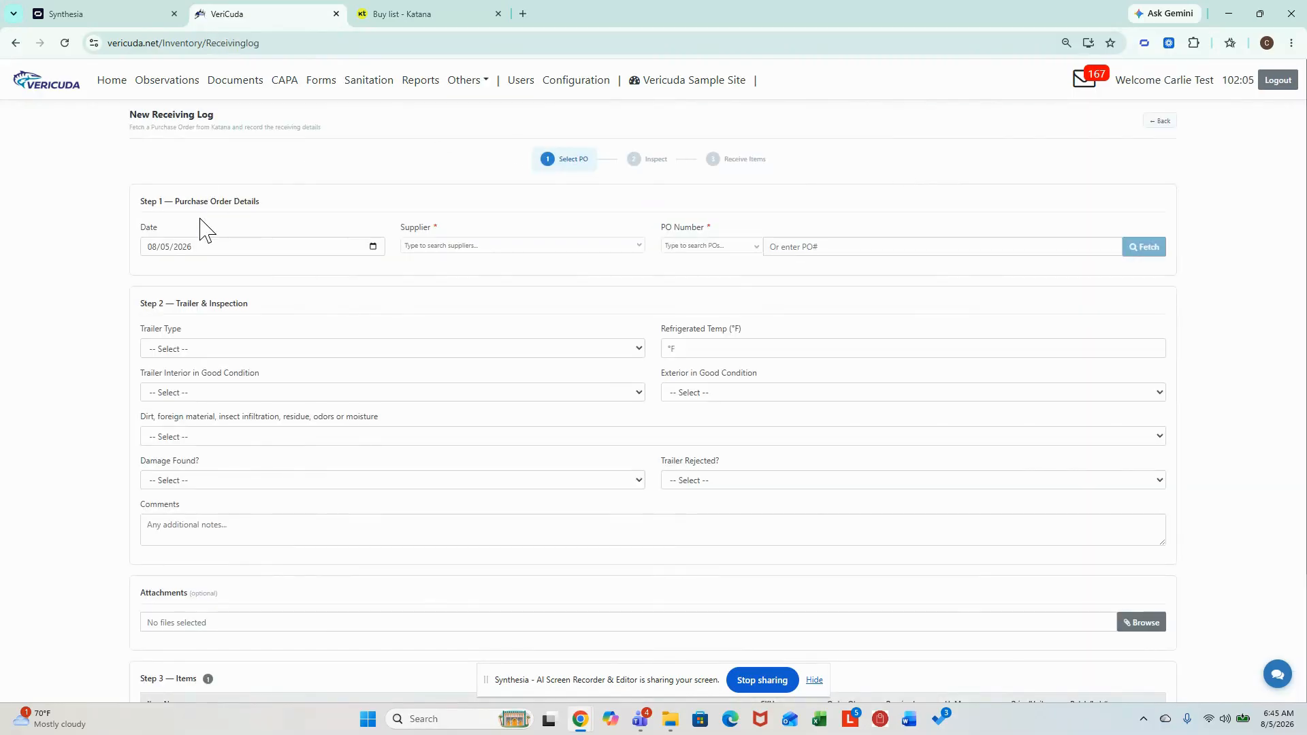
- Choose supplier Carlies Flour and the newly created purchase order for the receiving log, and fetch its details from Katana
{"action": "left_click", "coordinate": [465, 246]}
{"action": "type", "text": "carlie"}
{"action": "left_click", "coordinate": [460, 277]}
{"action": "left_click", "coordinate": [730, 250]}
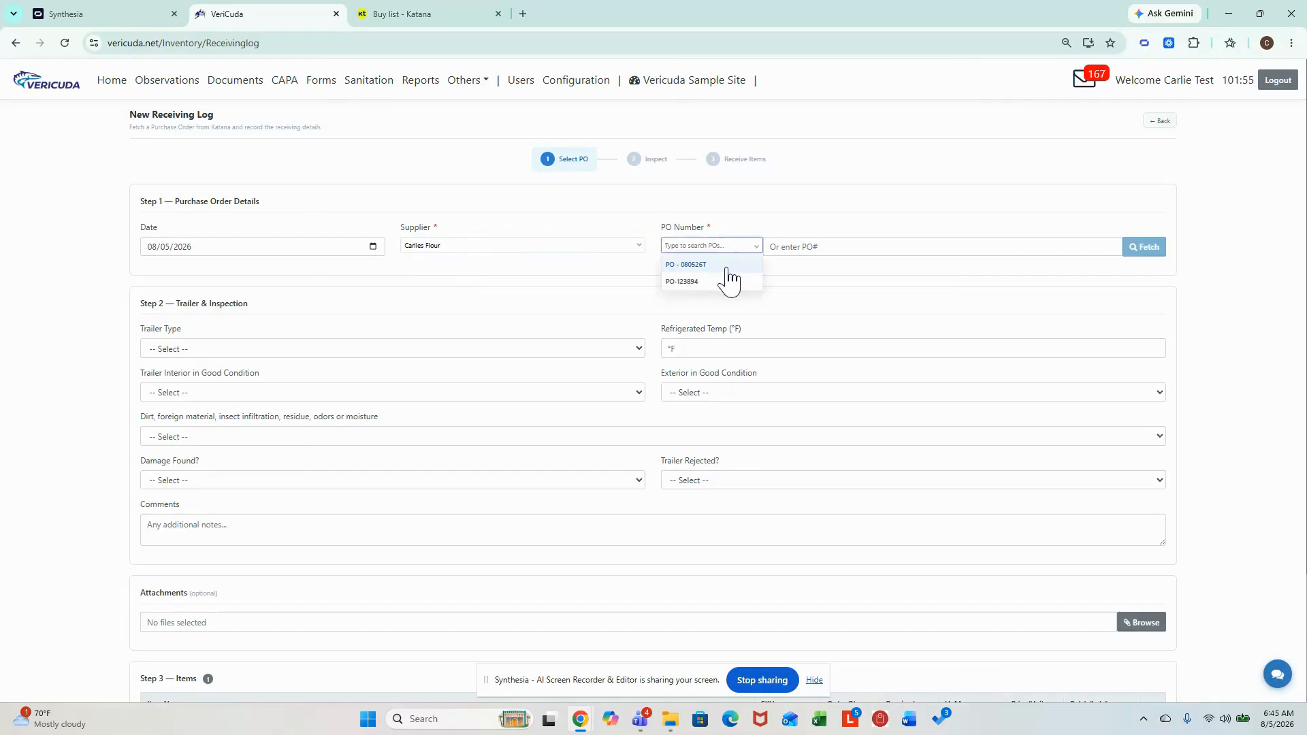
{"action": "left_click", "coordinate": [726, 265]}
{"action": "left_click", "coordinate": [1150, 252]}
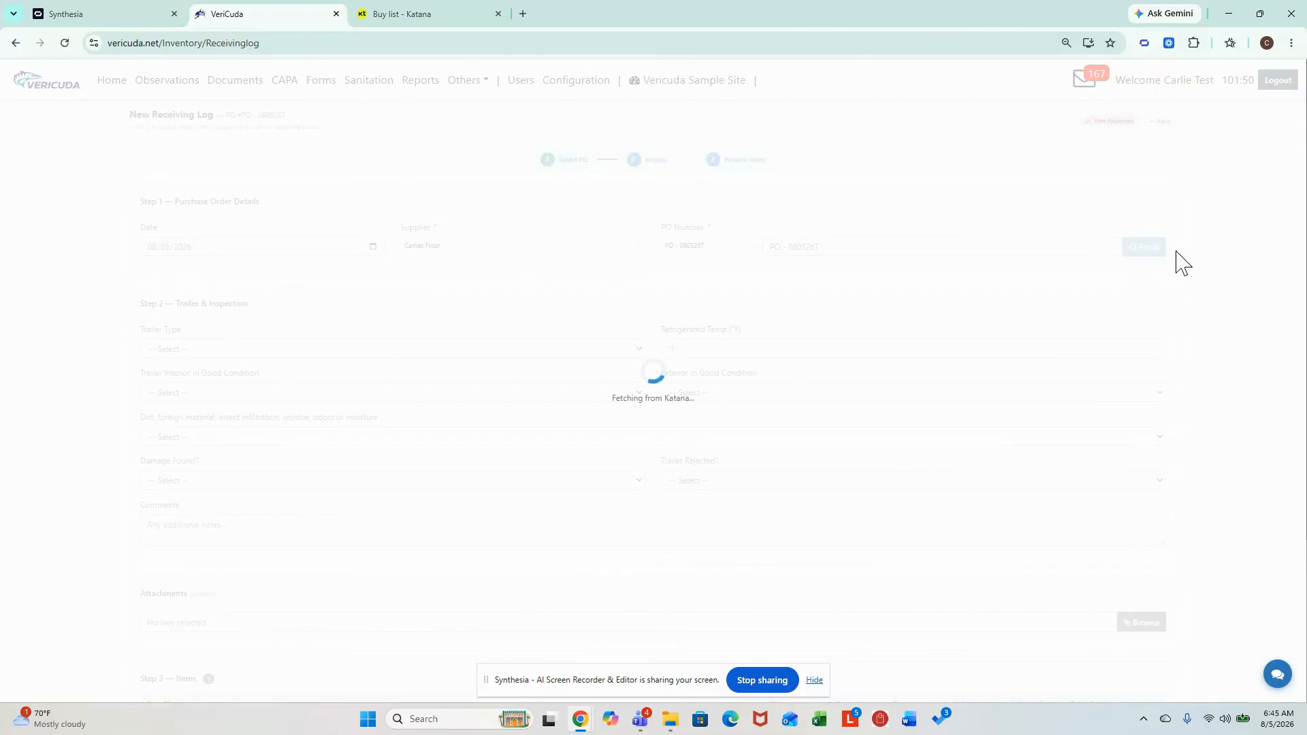
- Set the trailer type to Dry Van and mark both the trailer interior and exterior condition as Yes
{"action": "scroll", "coordinate": [1185, 354], "scroll_direction": "down", "scroll_amount": 4}
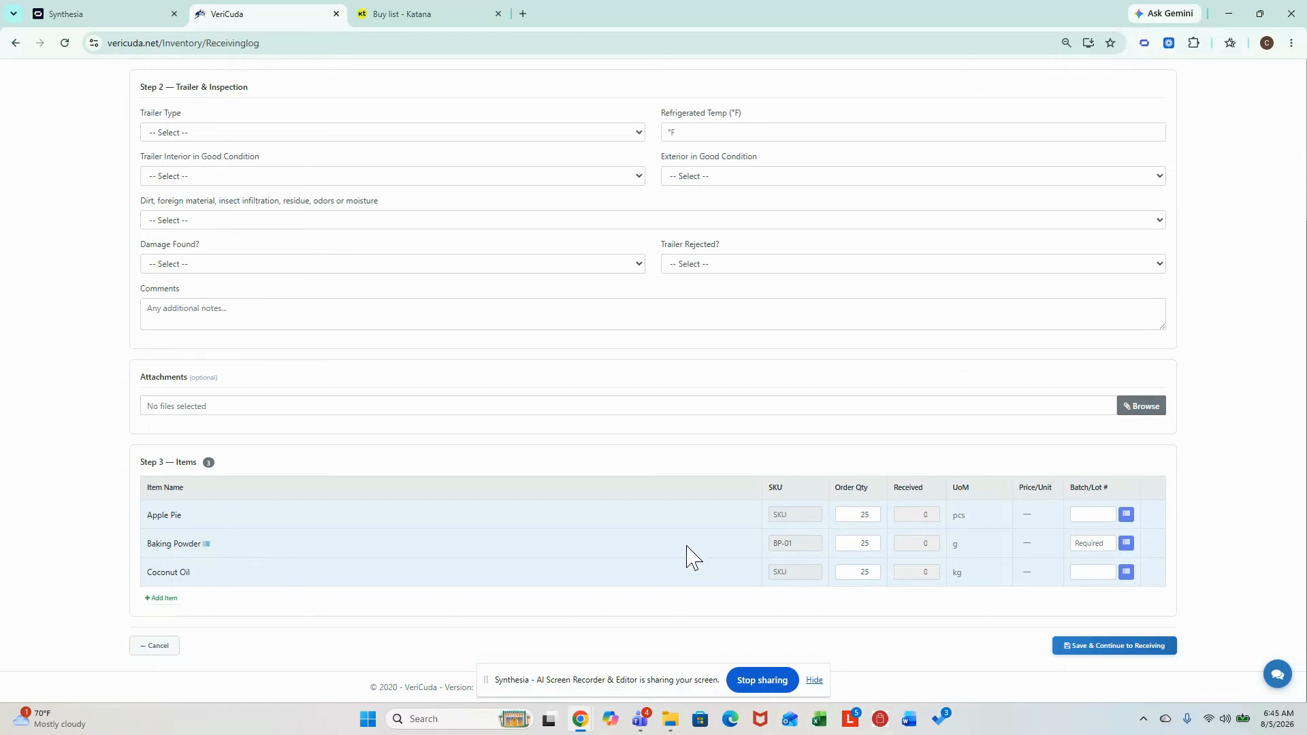
{"action": "scroll", "coordinate": [676, 545], "scroll_direction": "up", "scroll_amount": 4}
{"action": "scroll", "coordinate": [681, 551], "scroll_direction": "up", "scroll_amount": 1}
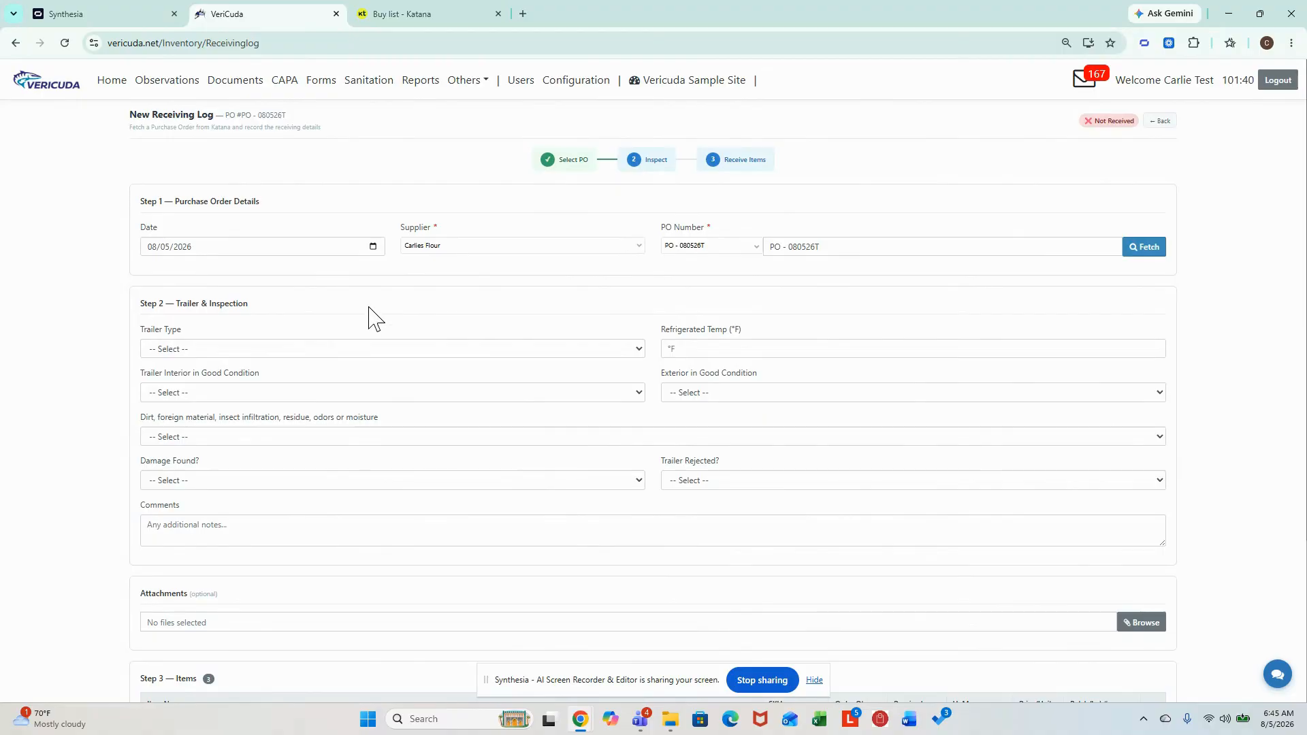
{"action": "scroll", "coordinate": [367, 310], "scroll_direction": "down", "scroll_amount": 1}
{"action": "left_click", "coordinate": [212, 282]}
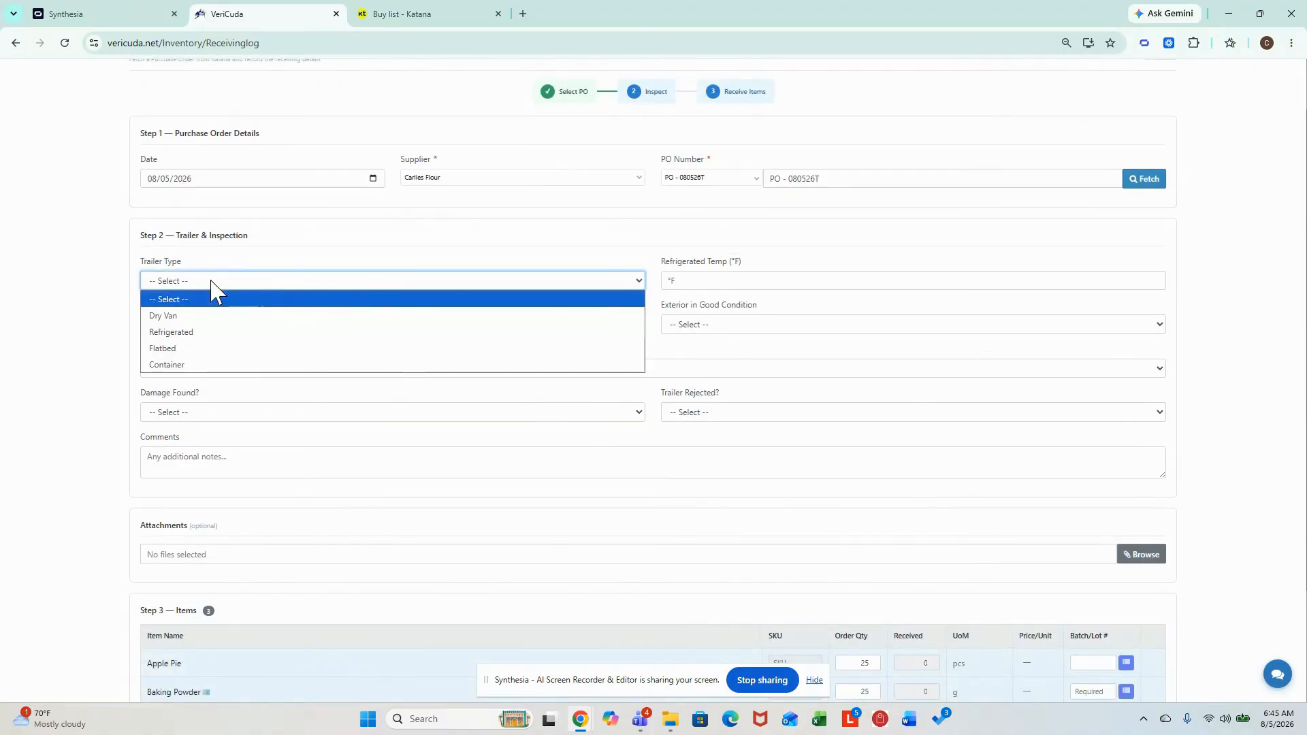
{"action": "left_click", "coordinate": [217, 317]}
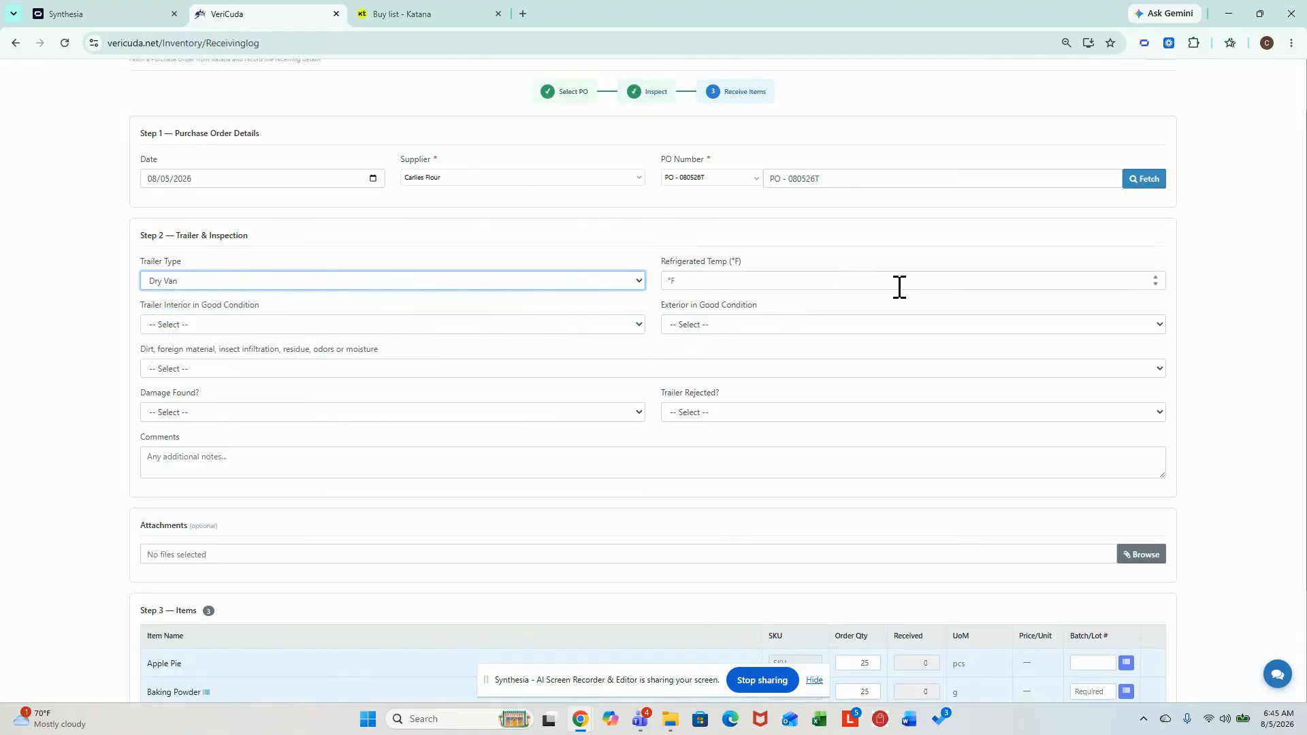
{"action": "left_click", "coordinate": [199, 329]}
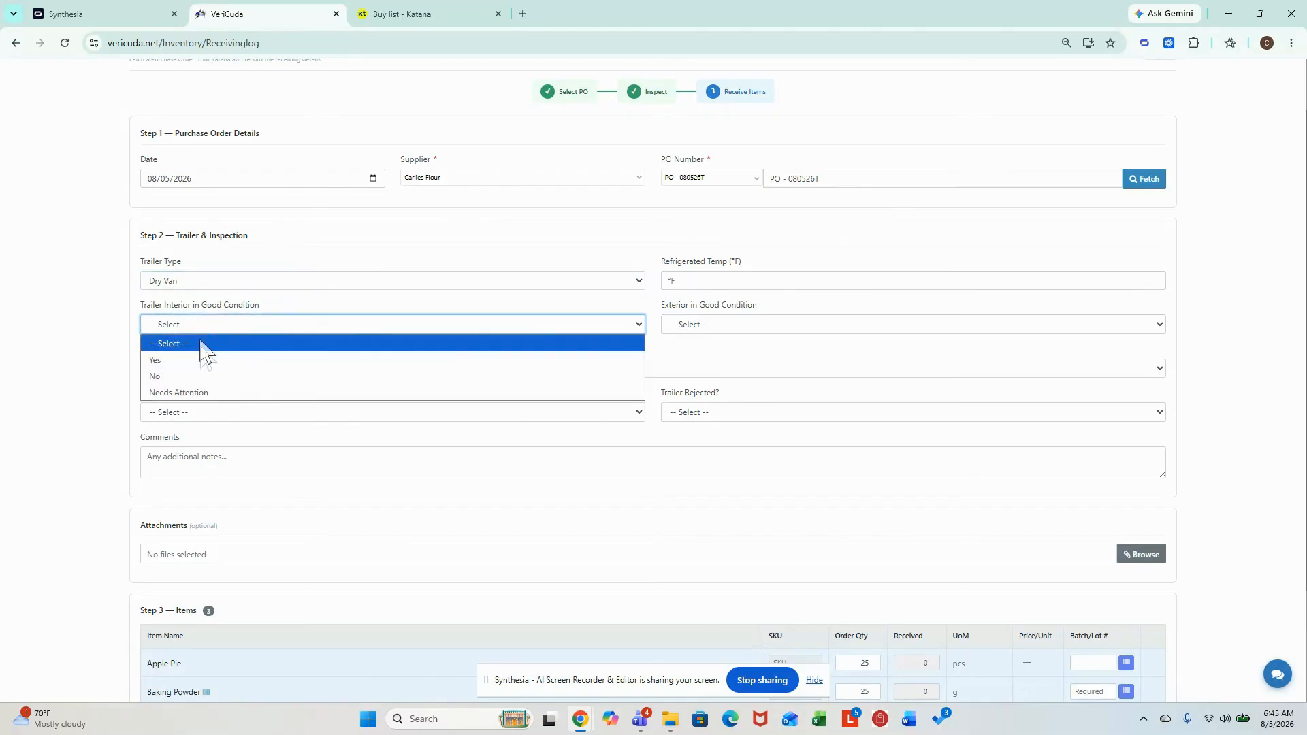
{"action": "left_click", "coordinate": [204, 361]}
{"action": "left_click", "coordinate": [805, 325]}
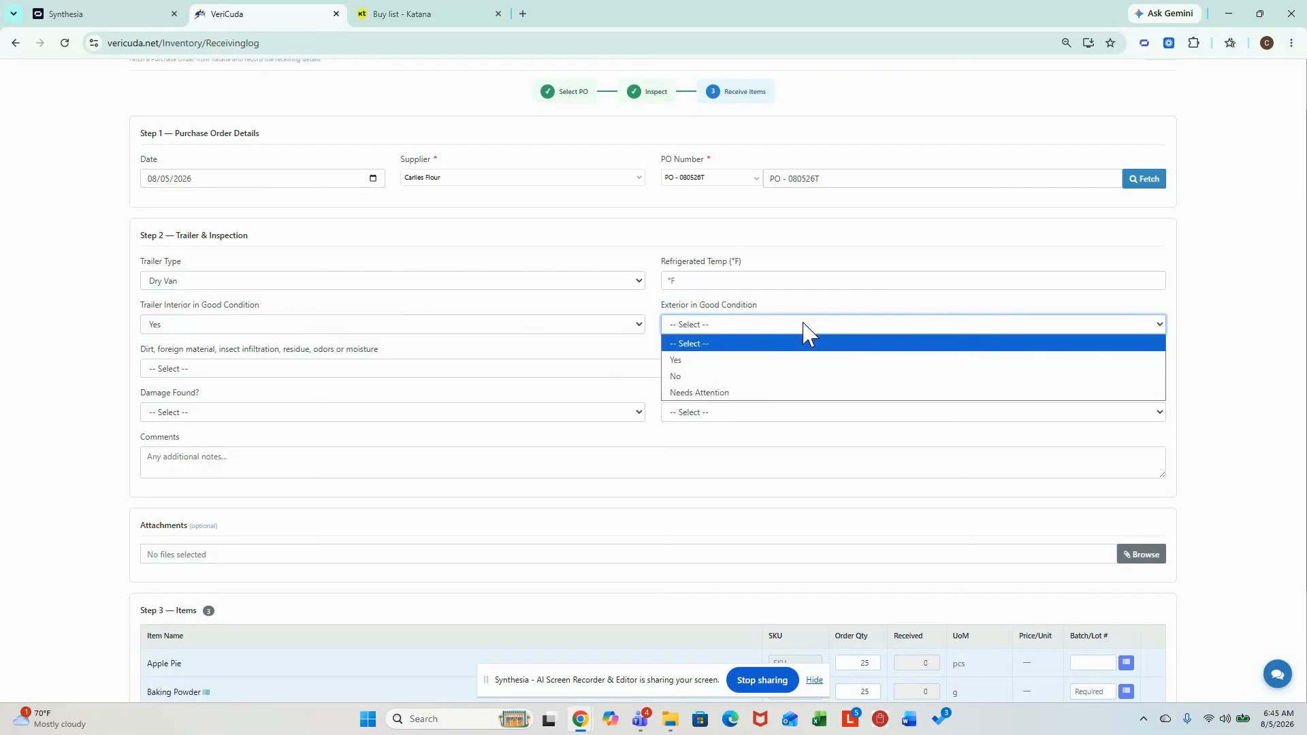
{"action": "left_click", "coordinate": [798, 361]}
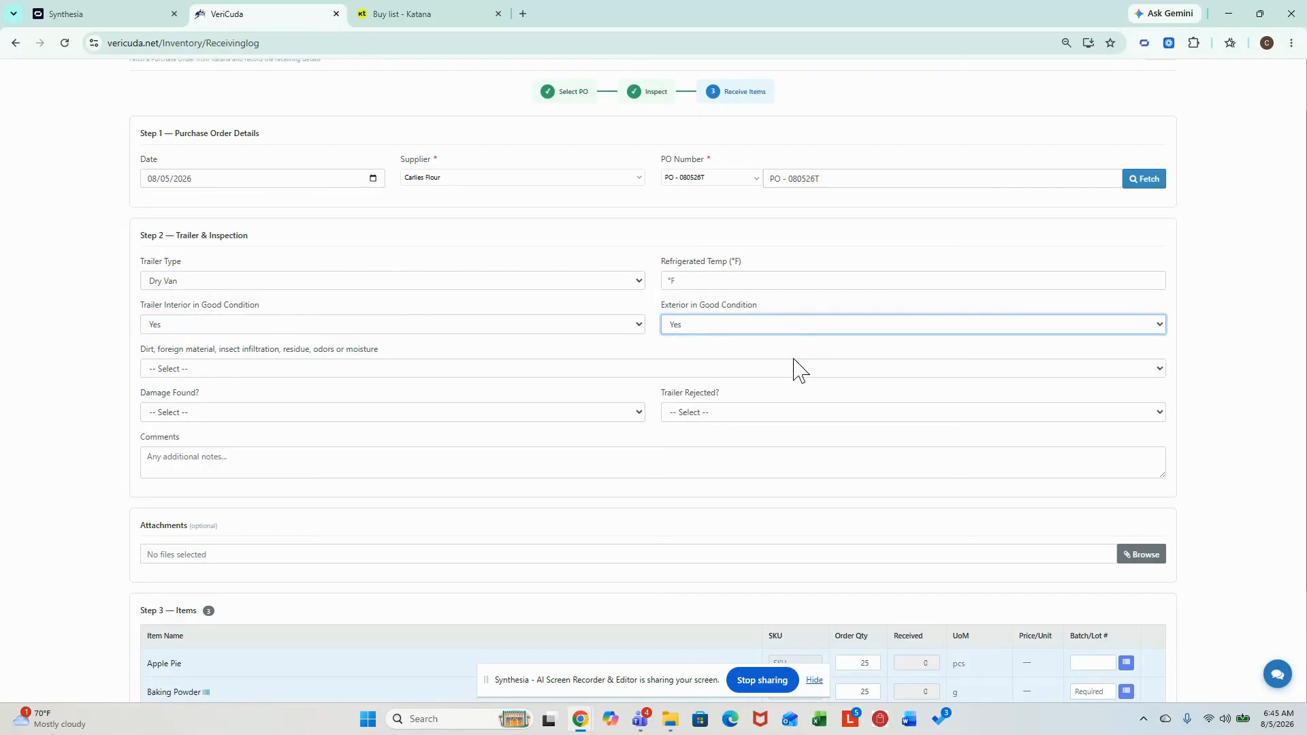
- Record None for dirt and foreign material, and No for both damage found and trailer rejected
{"action": "left_click", "coordinate": [183, 375]}
{"action": "left_click", "coordinate": [216, 403]}
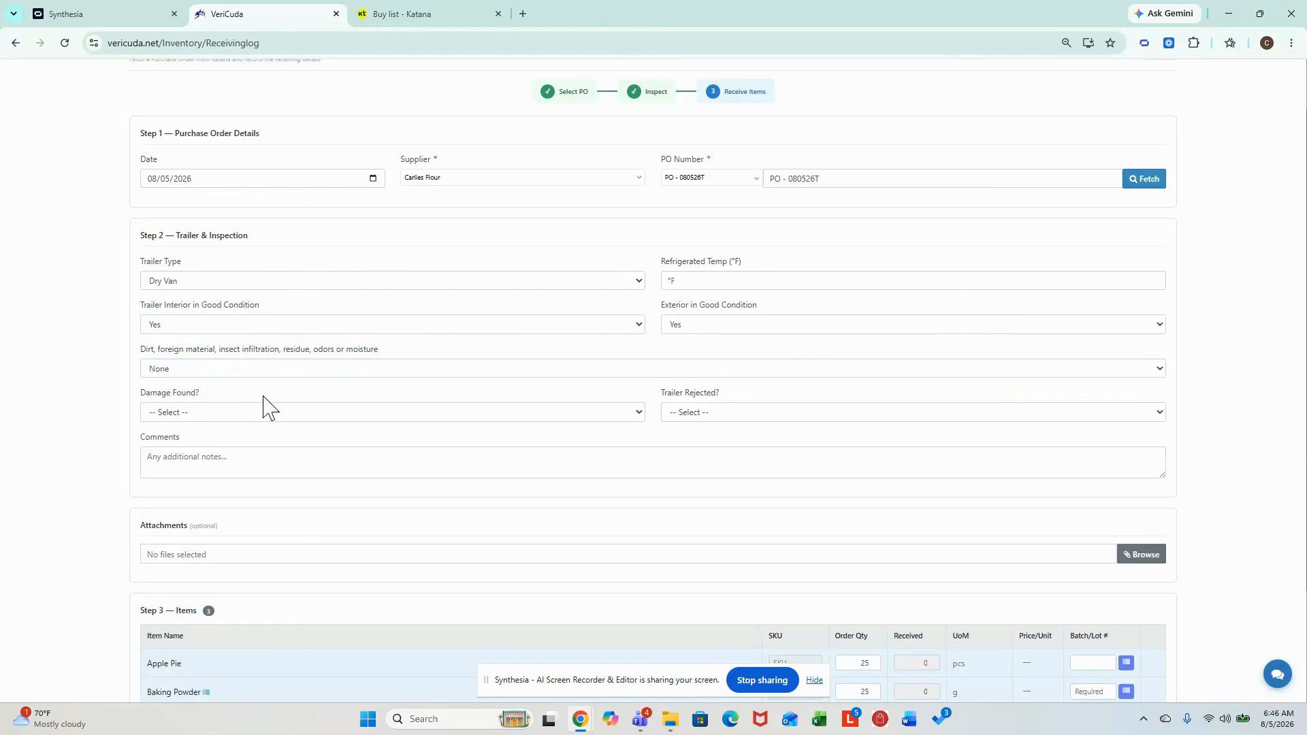
{"action": "left_click", "coordinate": [251, 414]}
{"action": "left_click", "coordinate": [257, 461]}
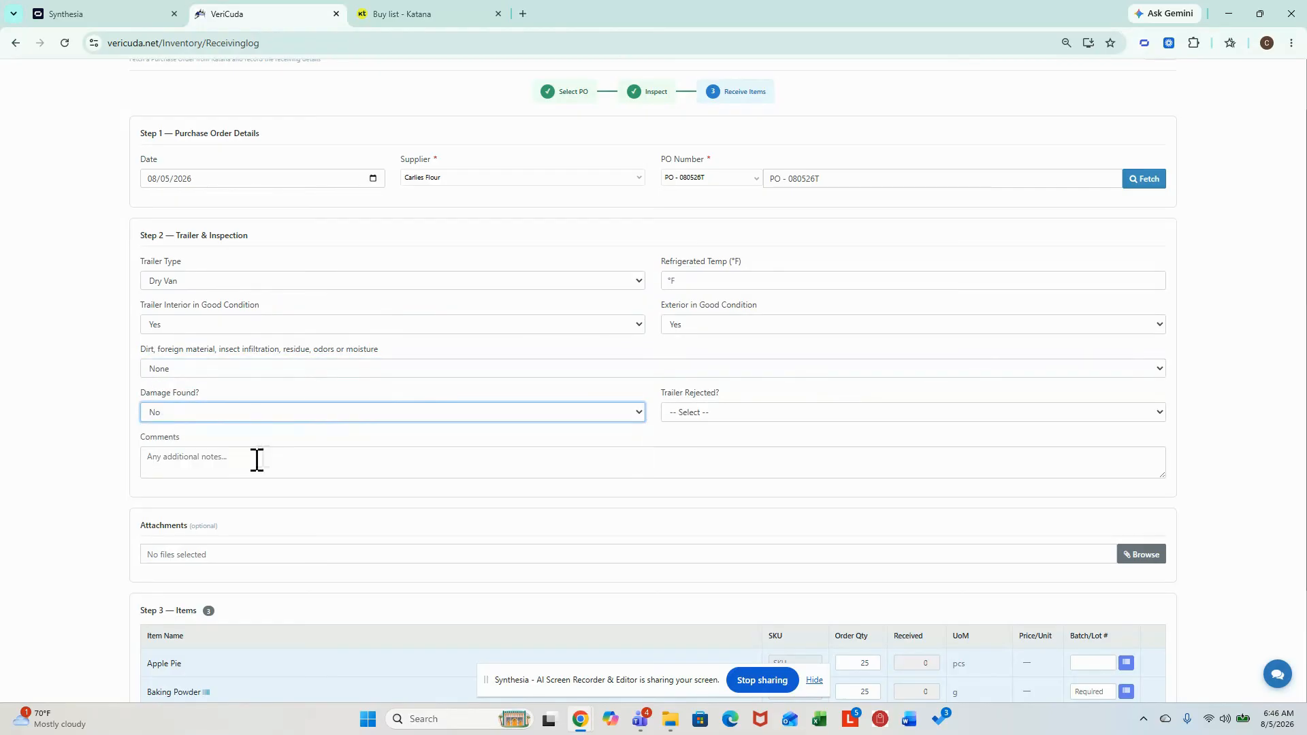
{"action": "left_click", "coordinate": [793, 411]}
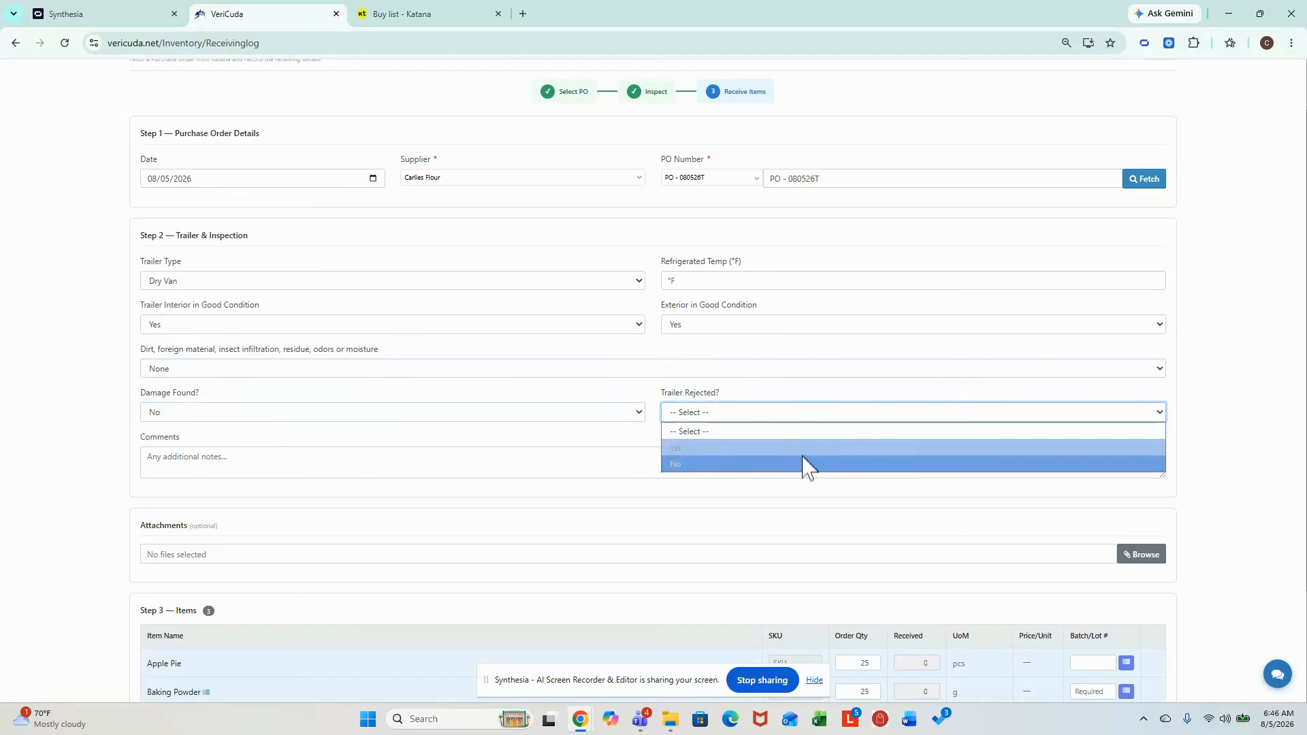
{"action": "left_click", "coordinate": [804, 462]}
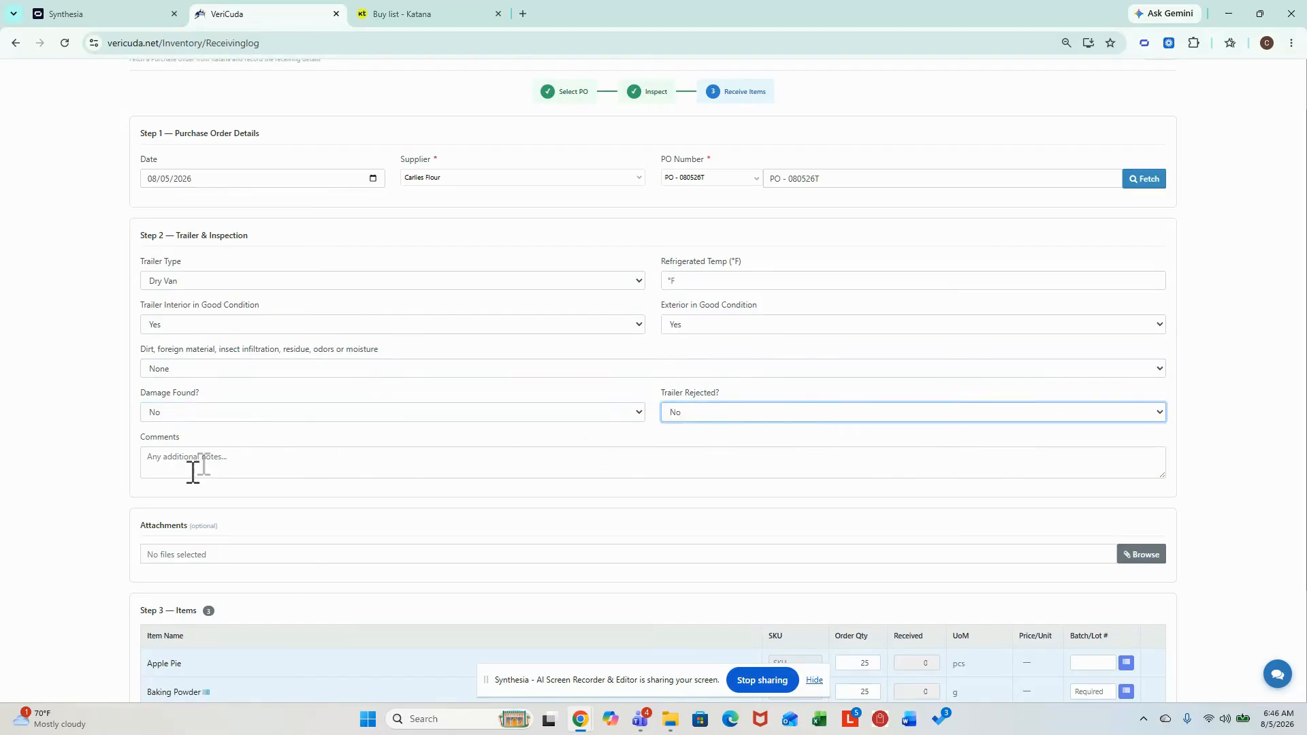
- Enter batch/lot numbers for Apple Pie, Baking Powder and Coconut Oil, and save the receiving log
{"action": "scroll", "coordinate": [482, 461], "scroll_direction": "down", "scroll_amount": 1}
{"action": "scroll", "coordinate": [483, 461], "scroll_direction": "down", "scroll_amount": 1}
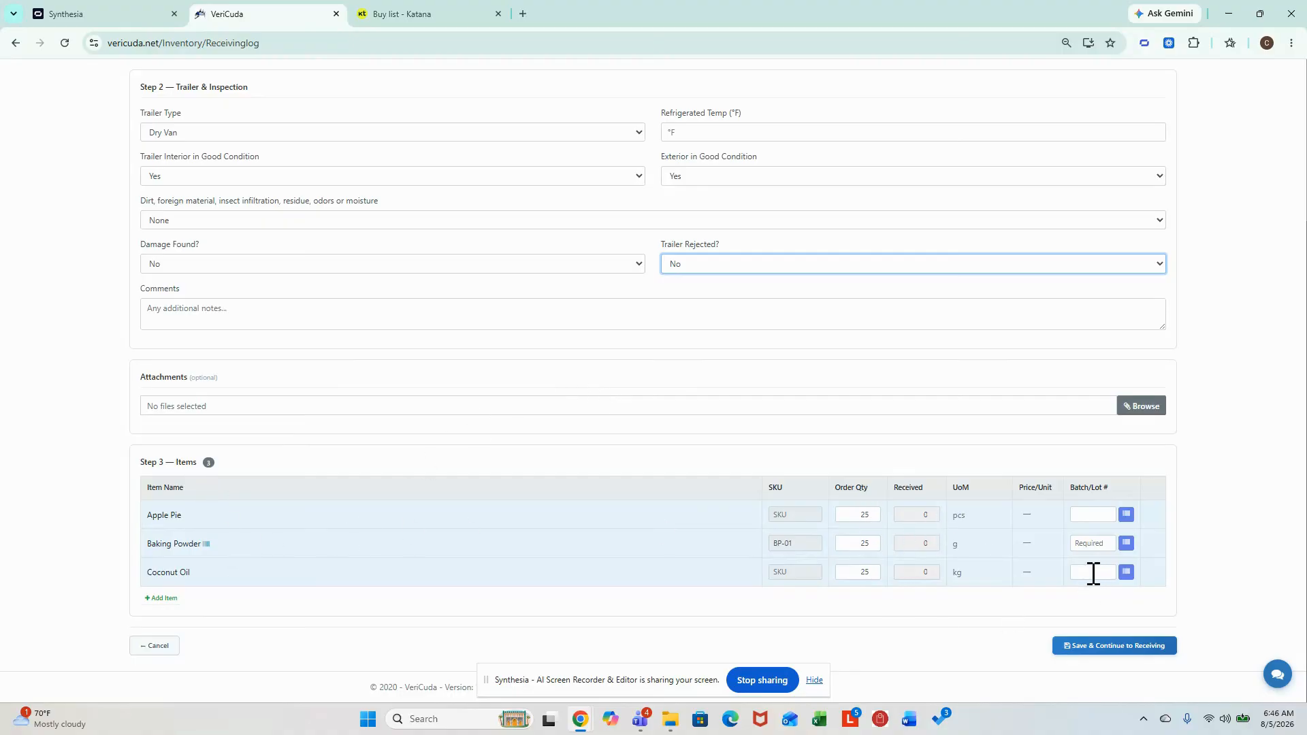
{"action": "left_click", "coordinate": [1093, 516]}
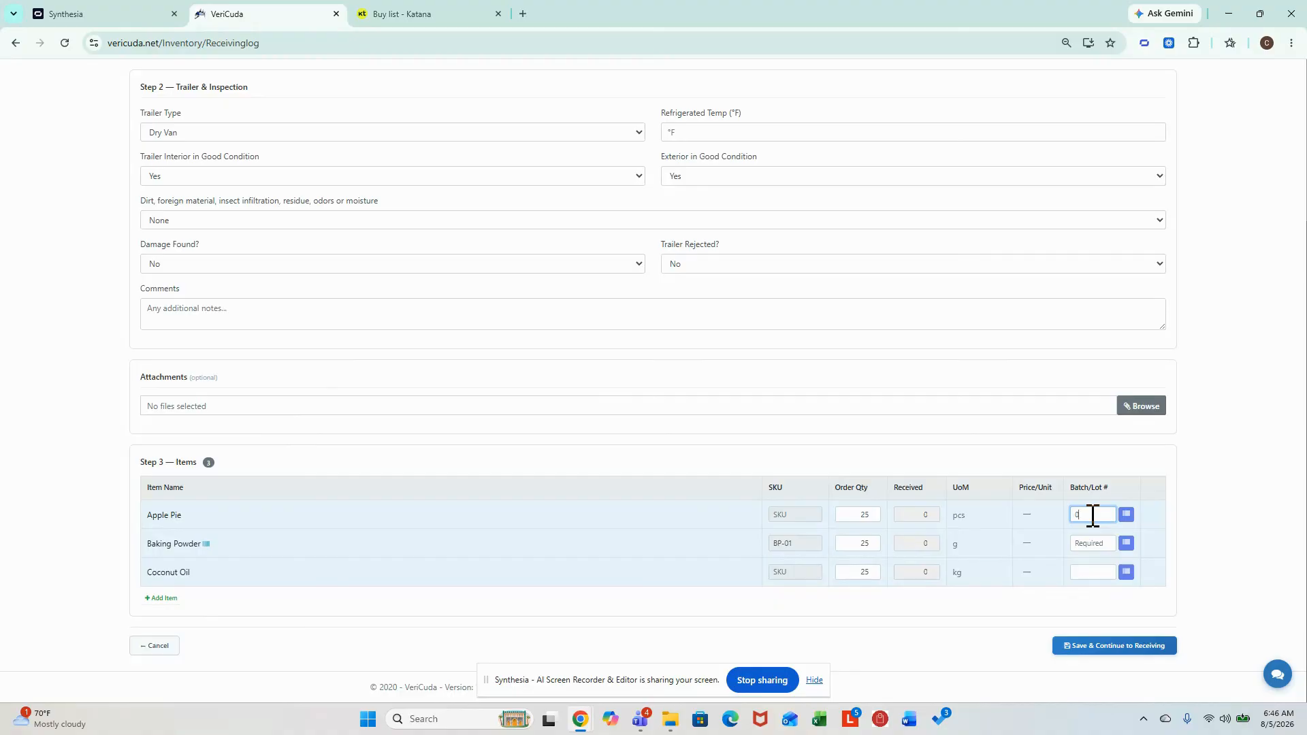
{"action": "left_click", "coordinate": [1099, 541]}
{"action": "left_click", "coordinate": [1101, 572]}
{"action": "left_click", "coordinate": [1110, 647]}
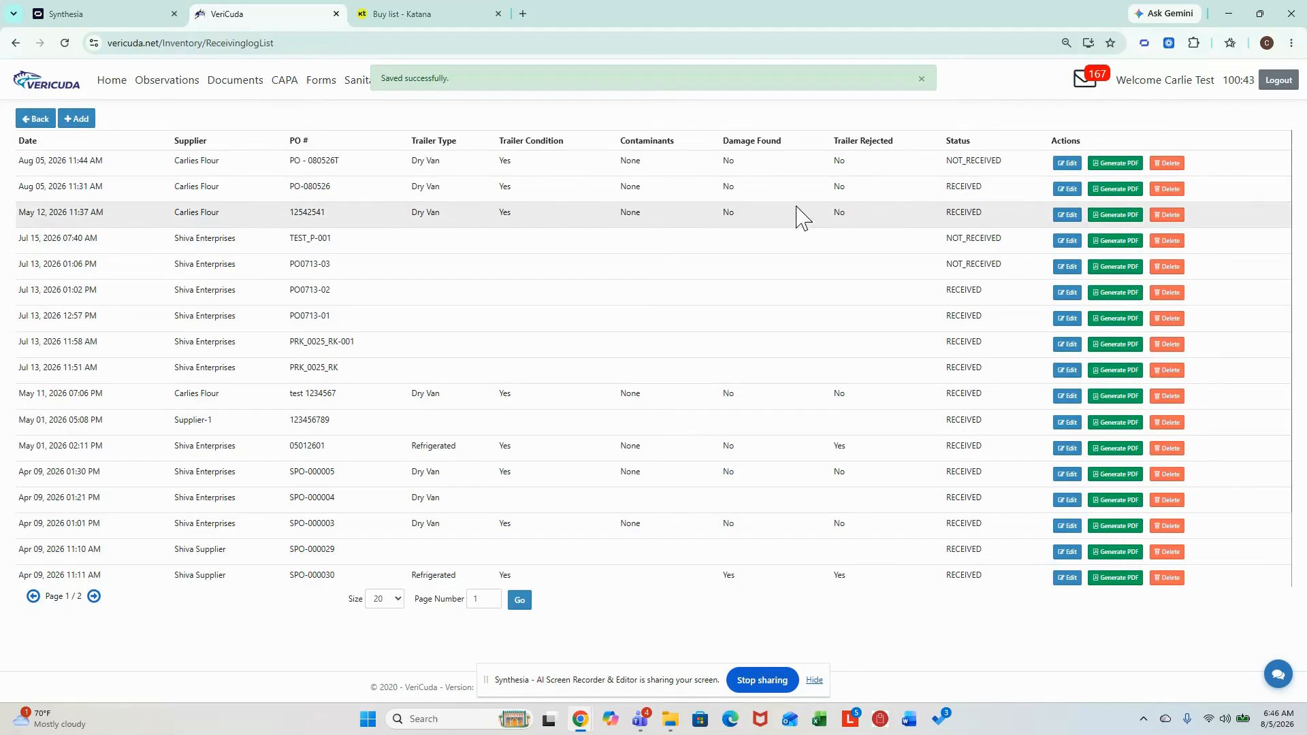
- Reopen the newest Carlies Flour receiving log for editing and add Banana 170226 as an extra item
{"action": "left_click", "coordinate": [1079, 166]}
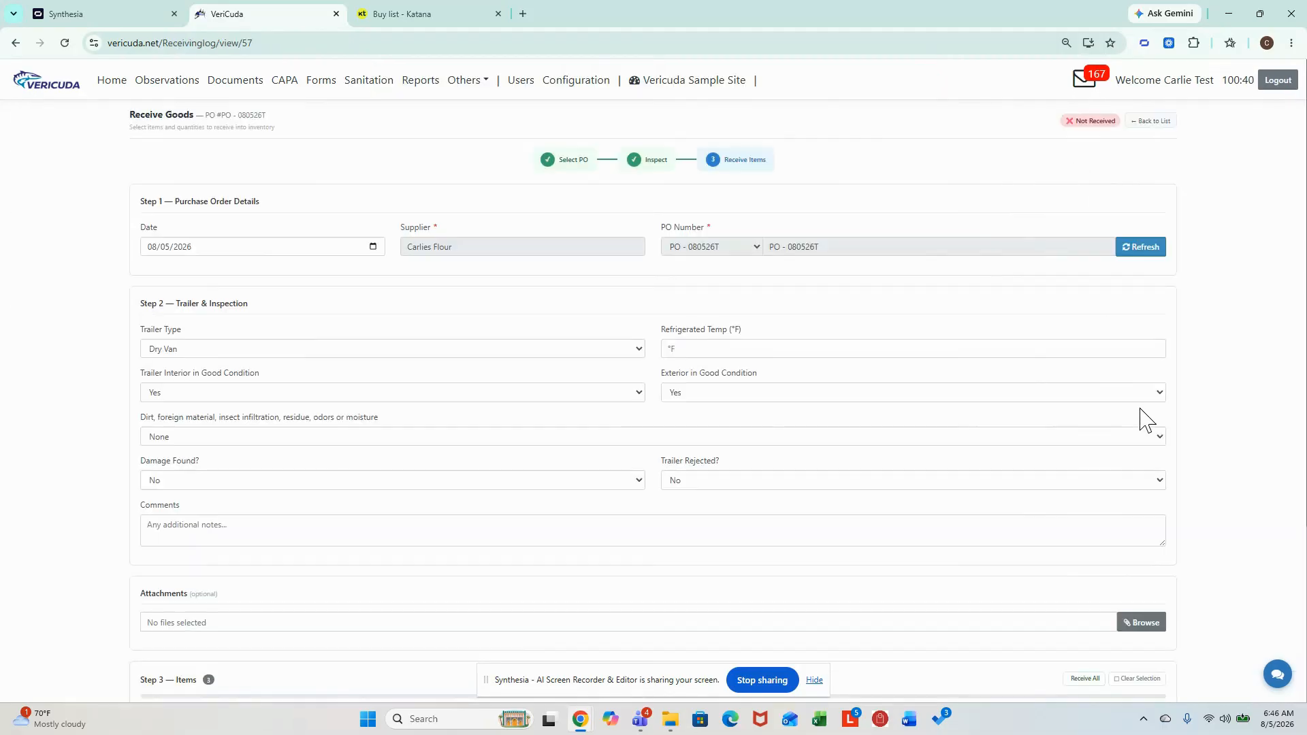
{"action": "scroll", "coordinate": [1144, 430], "scroll_direction": "down", "scroll_amount": 3}
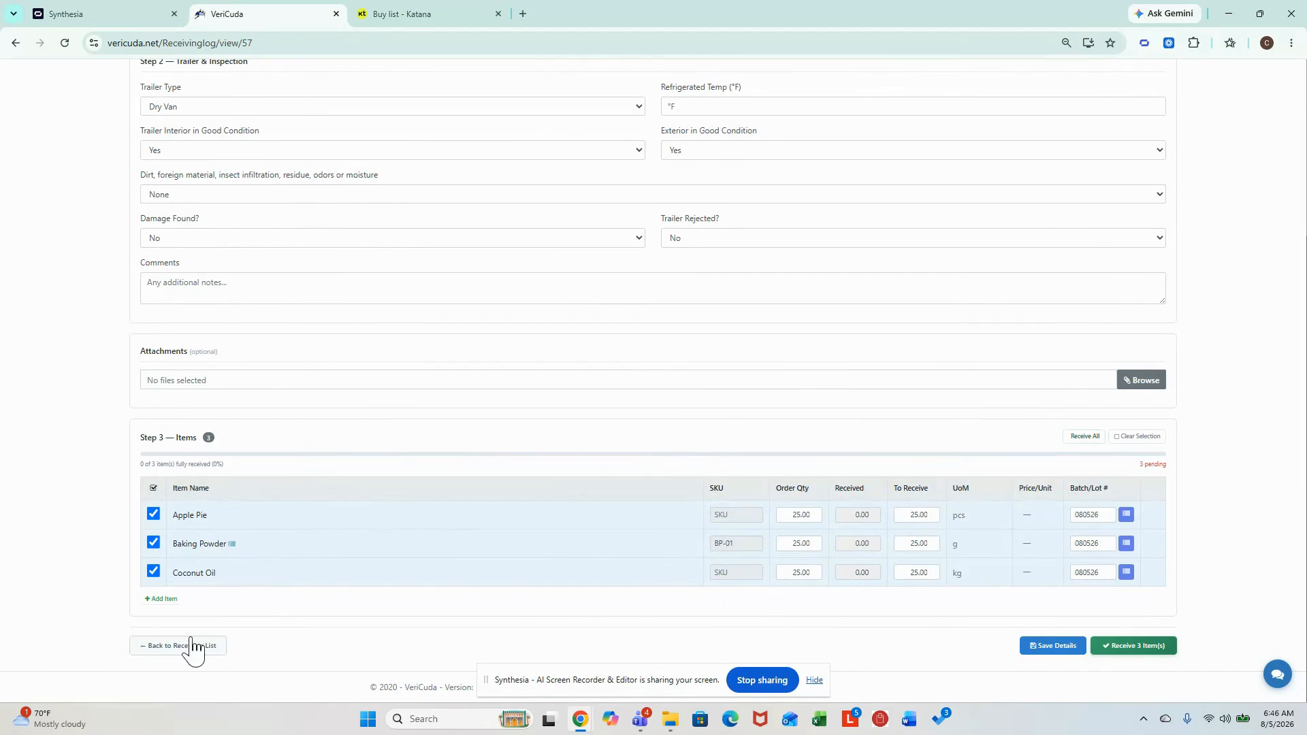
{"action": "left_click", "coordinate": [162, 600]}
{"action": "left_click", "coordinate": [262, 603]}
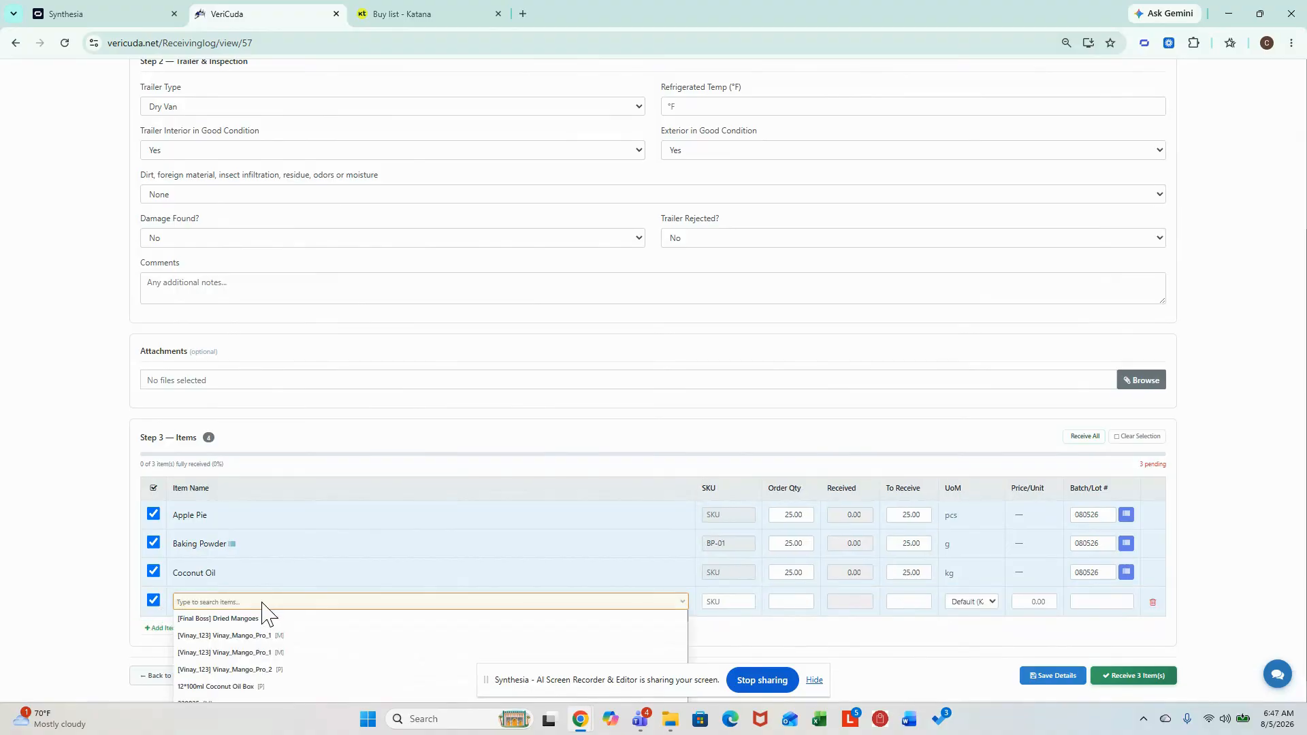
{"action": "scroll", "coordinate": [284, 616], "scroll_direction": "down", "scroll_amount": 5}
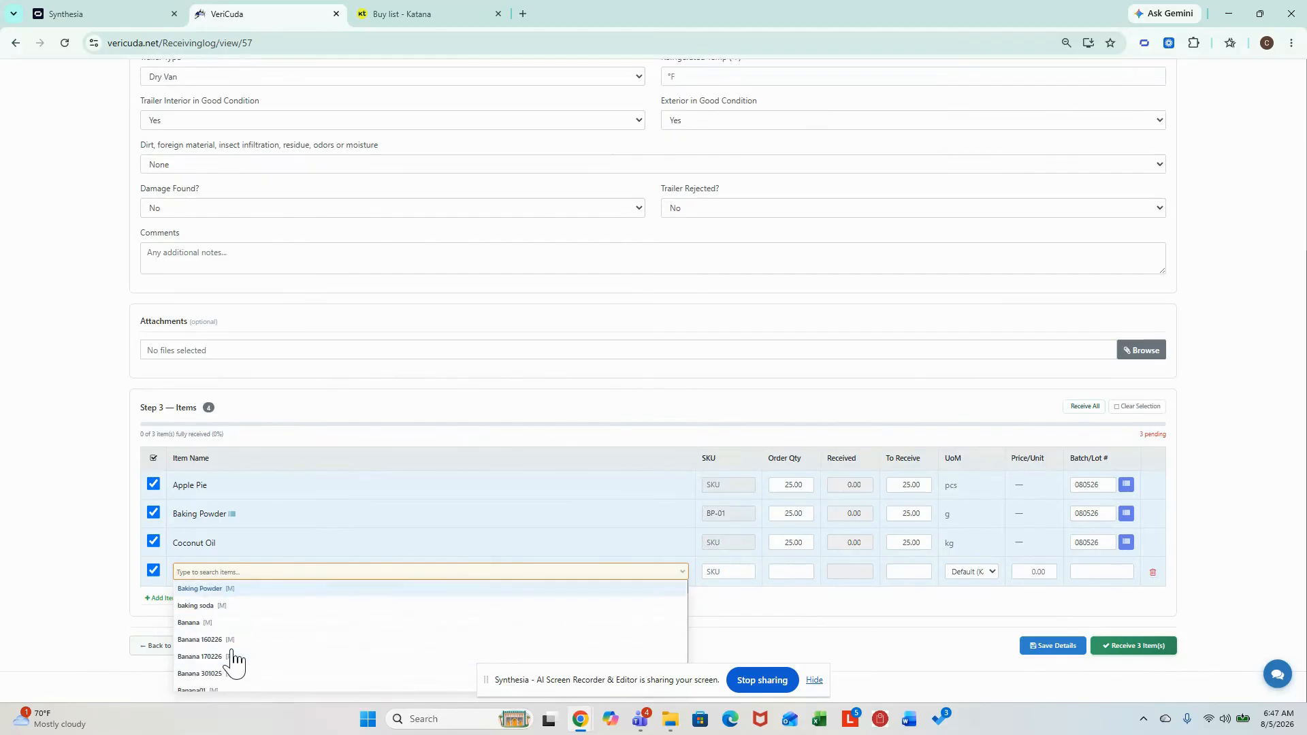
{"action": "left_click", "coordinate": [232, 657]}
- For the Banana 170226 item, enter order quantity 50, quantity to receive 5050 and batch/lot number 080526
{"action": "left_click", "coordinate": [741, 573]}
{"action": "left_click", "coordinate": [791, 572]}
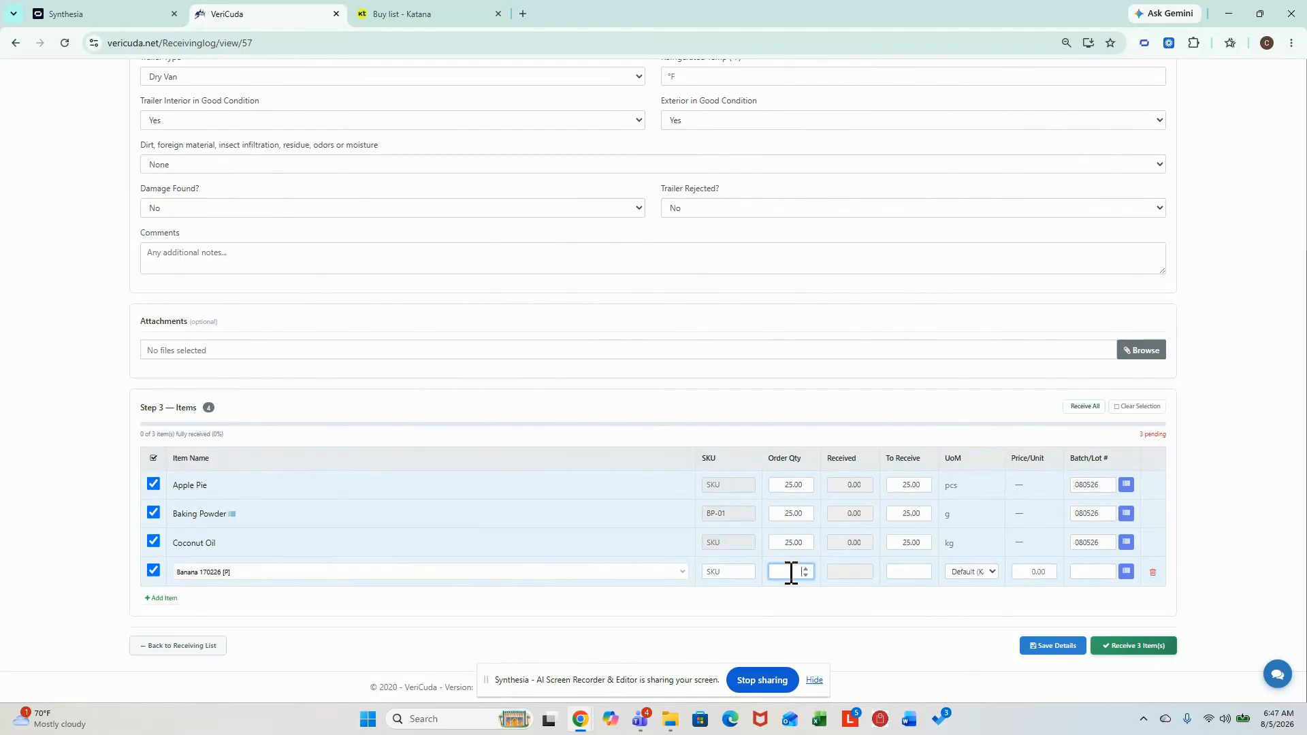
{"action": "left_click", "coordinate": [898, 572]}
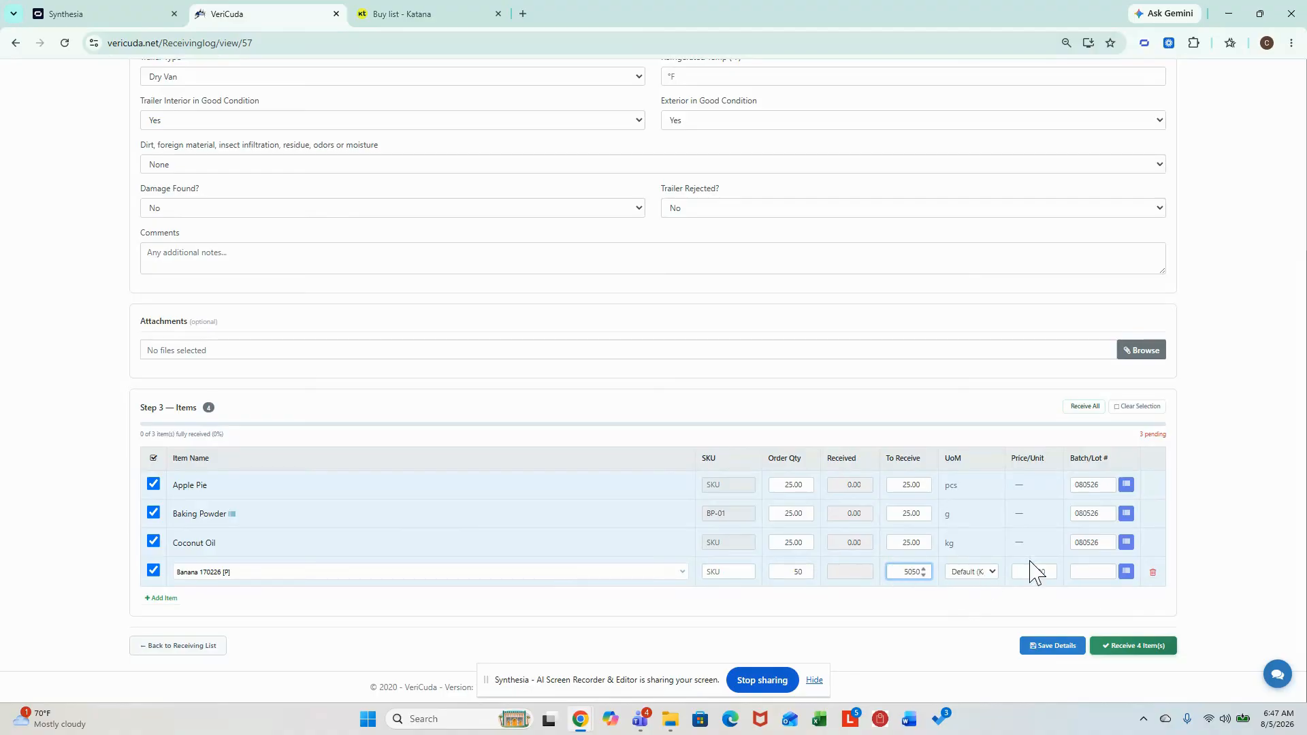
{"action": "left_click", "coordinate": [1090, 574]}
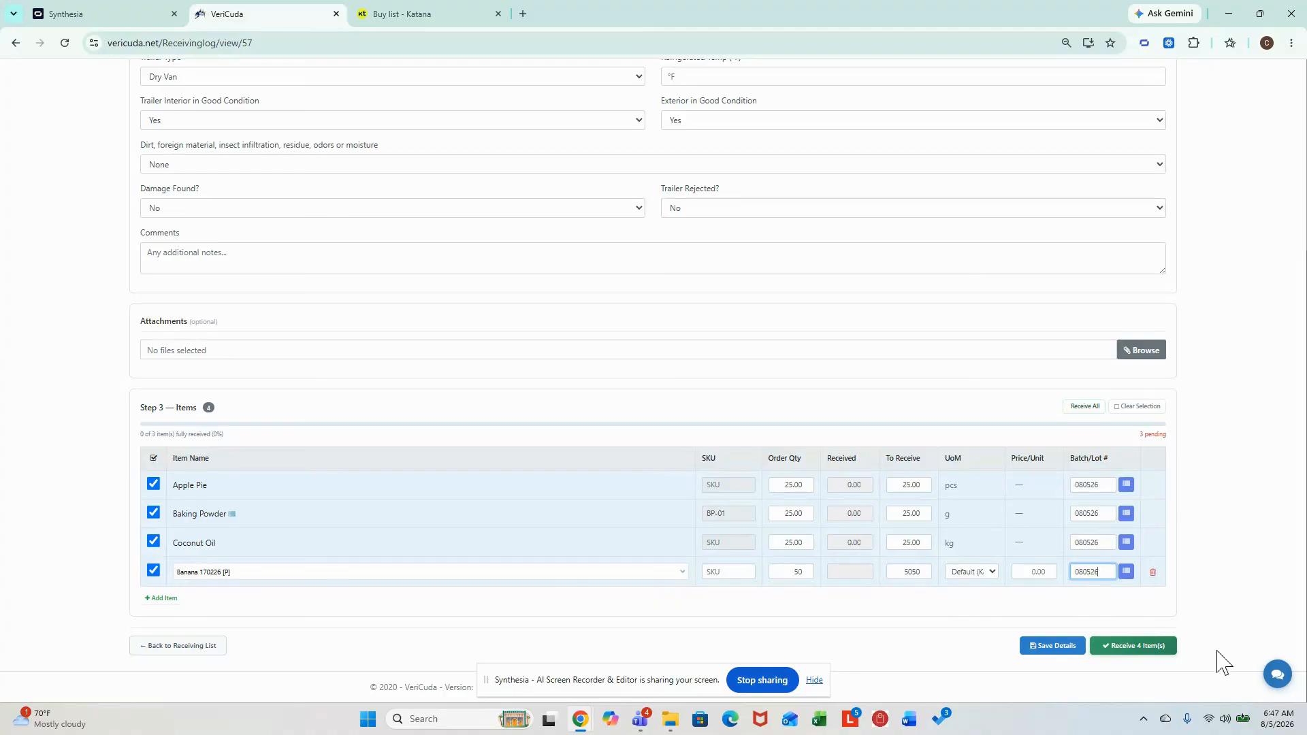
{"action": "type", "text": "080526"}
- Receive all four items of the receiving log into Katana and confirm the transfer
{"action": "left_click", "coordinate": [1135, 650]}
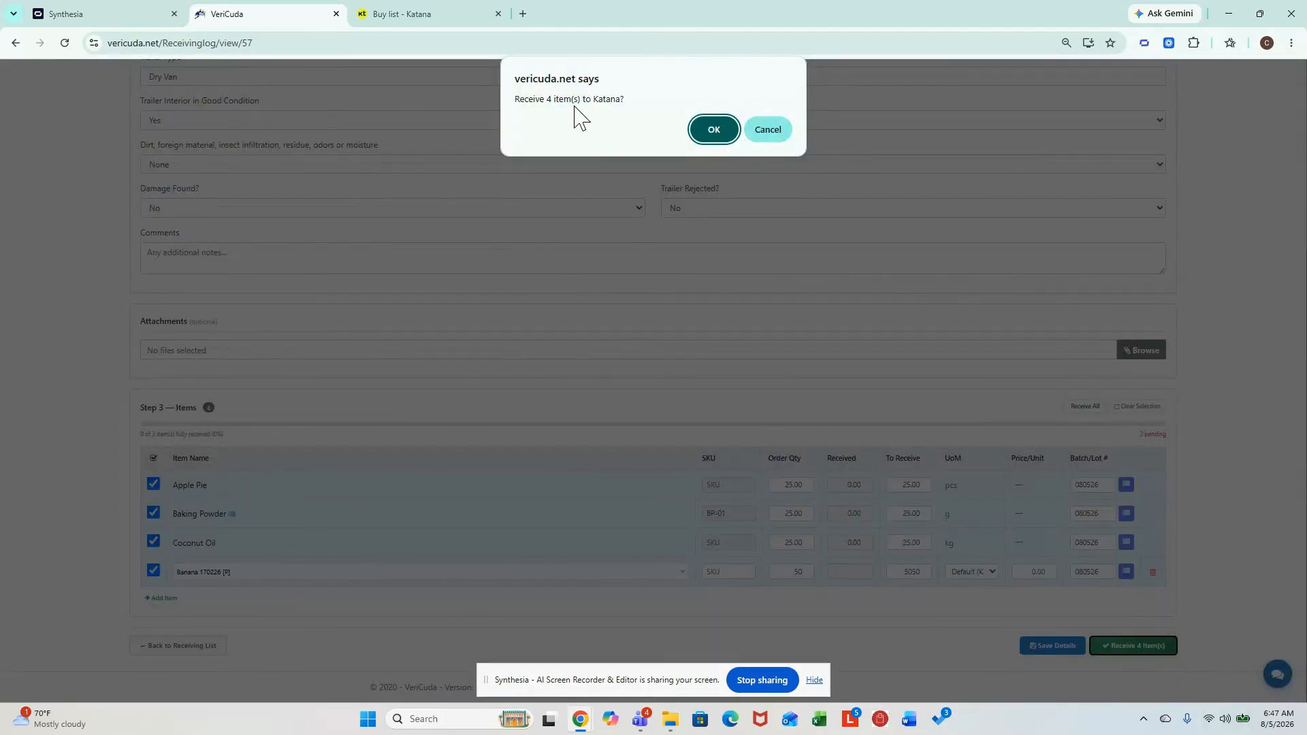
{"action": "left_click", "coordinate": [721, 133]}
{"action": "key", "text": "Menu"}
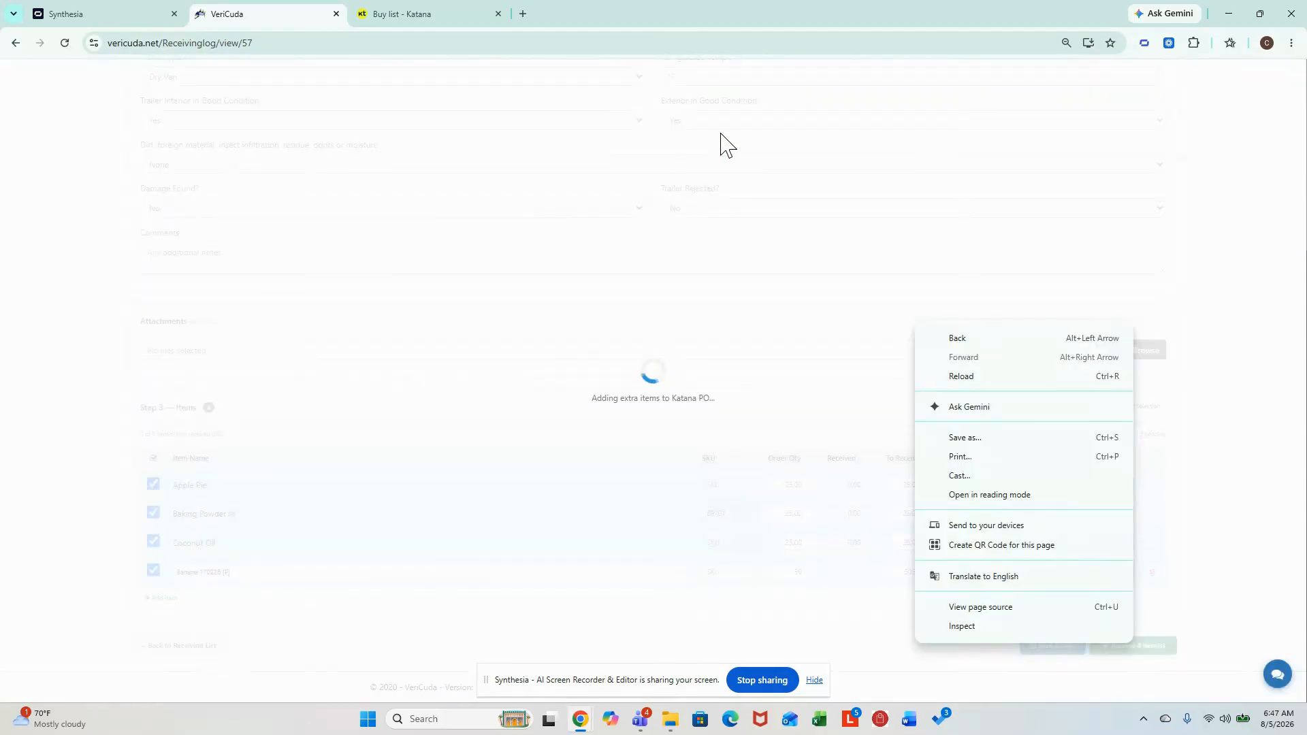
{"action": "left_click", "coordinate": [1244, 298]}
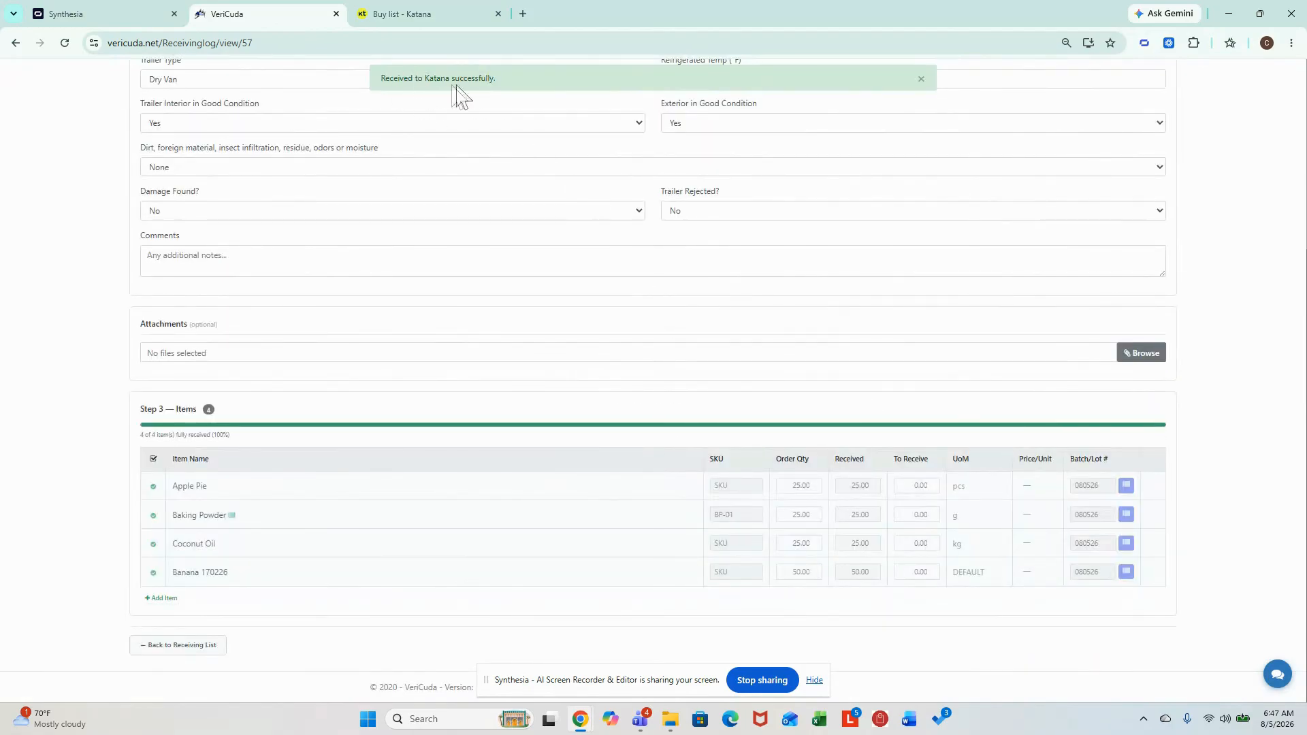
- Switch to Katana and open the just-received Carlies Flour purchase order from the completed purchase orders
{"action": "left_click", "coordinate": [417, 20]}
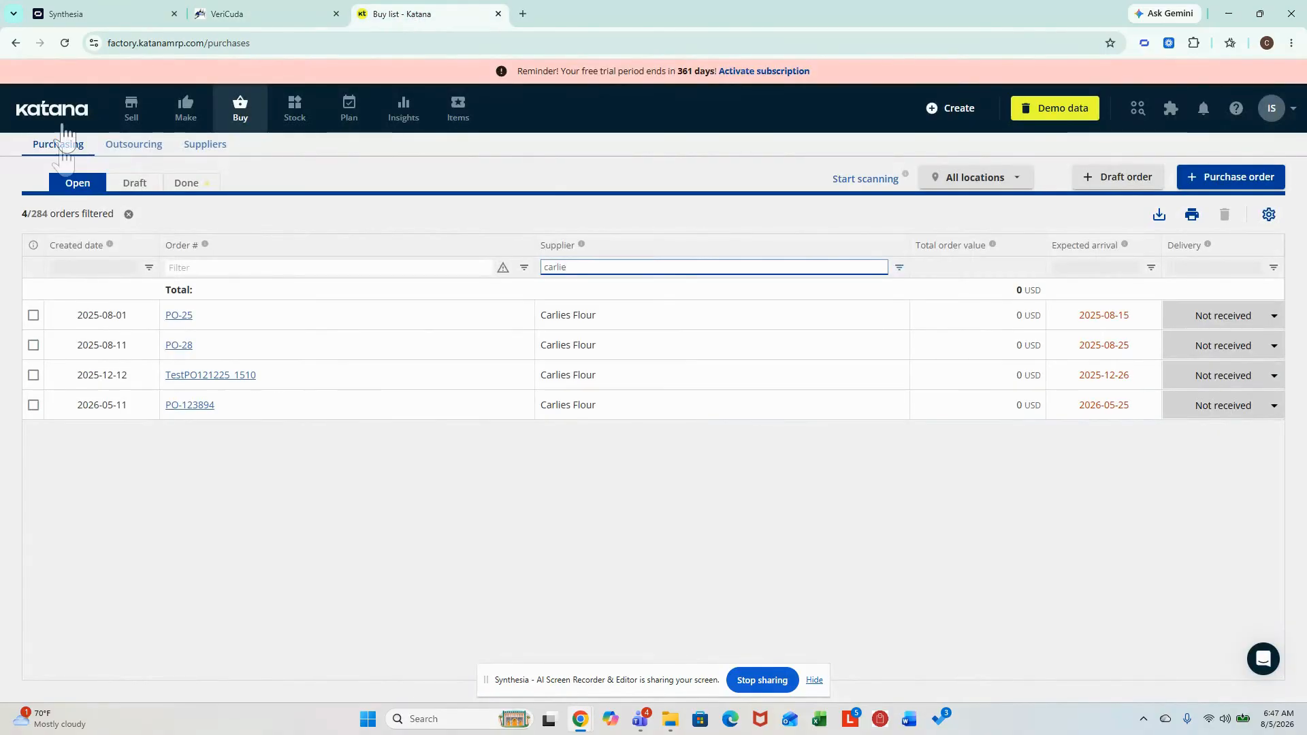
{"action": "left_click", "coordinate": [242, 120]}
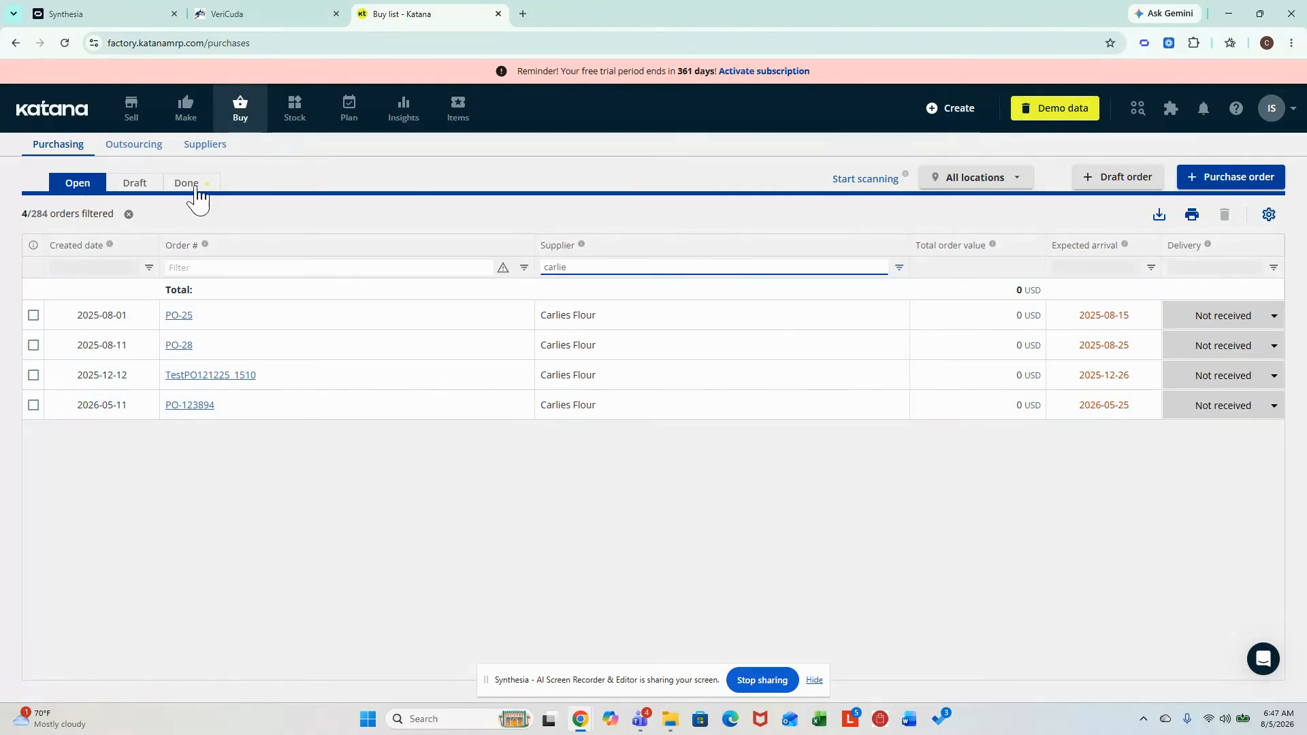
{"action": "left_click", "coordinate": [195, 185]}
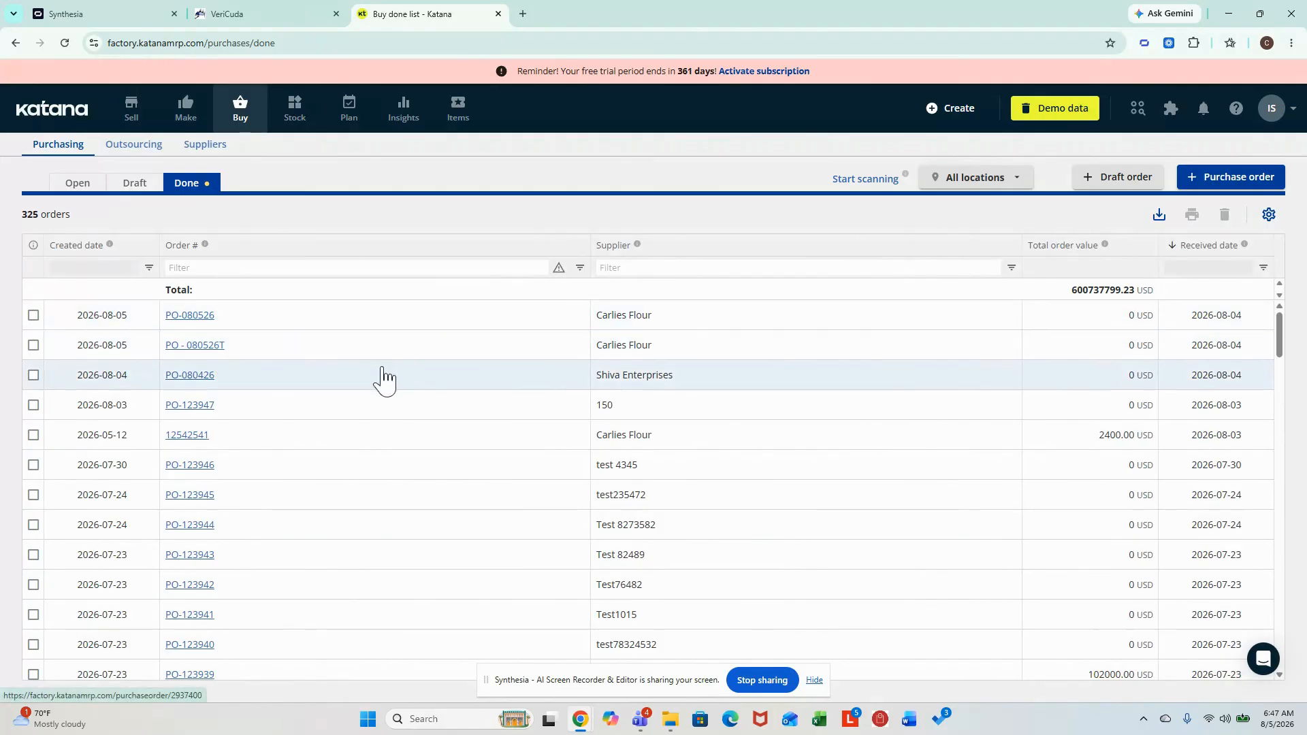
{"action": "left_click", "coordinate": [197, 347]}
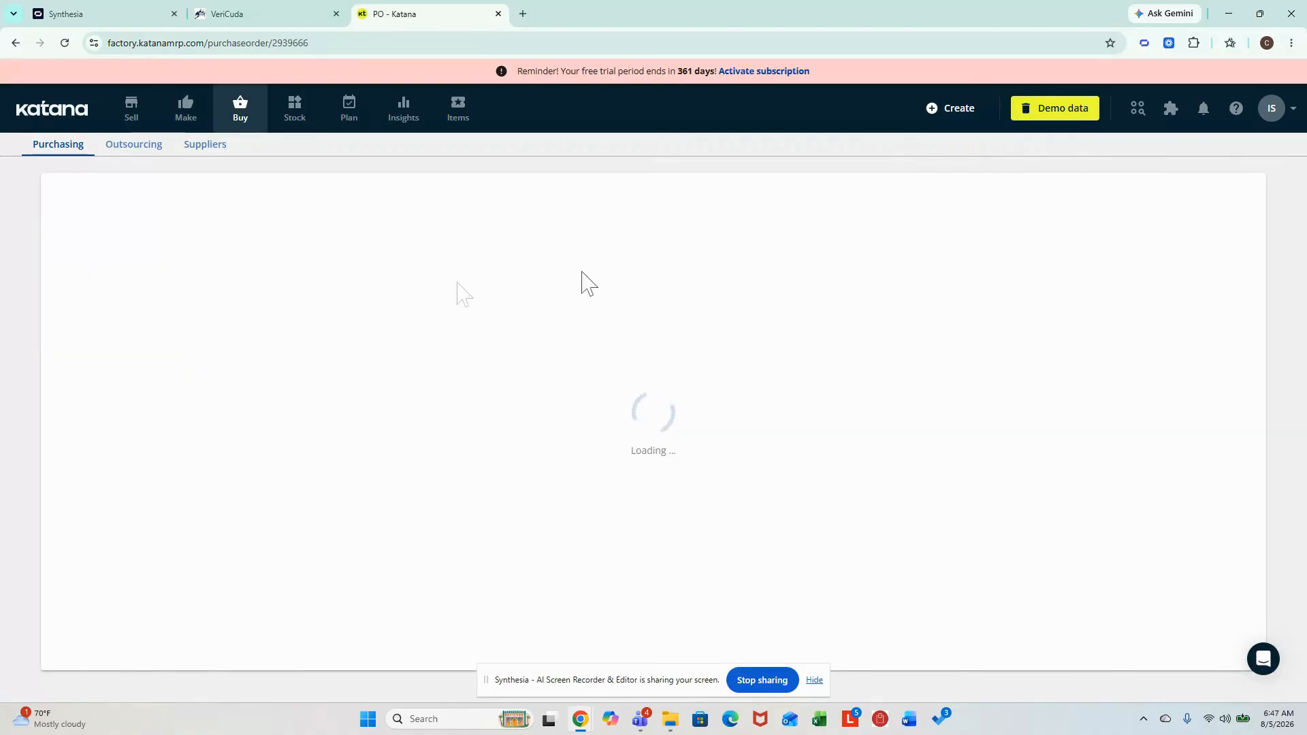